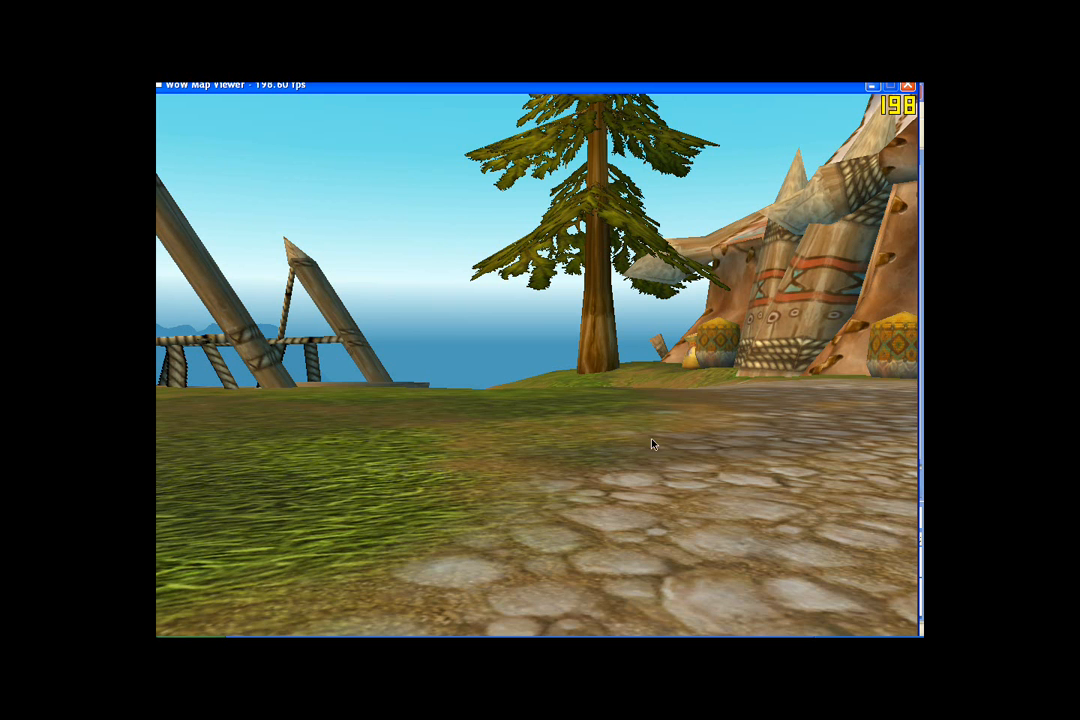
# Turn the map camera towards the hide-covered hut and explore the area between its entrance and the large drum
pyautogui.click(681, 634)
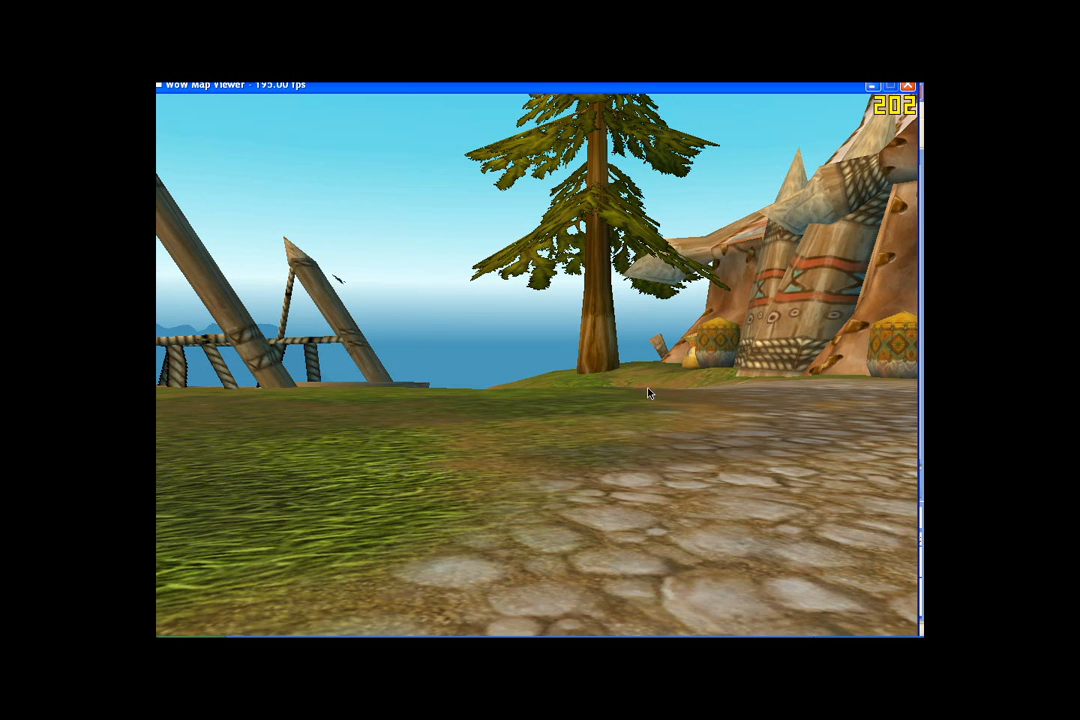
pyautogui.moveTo(648, 393); pyautogui.dragTo(741, 389)
pyautogui.press('w')
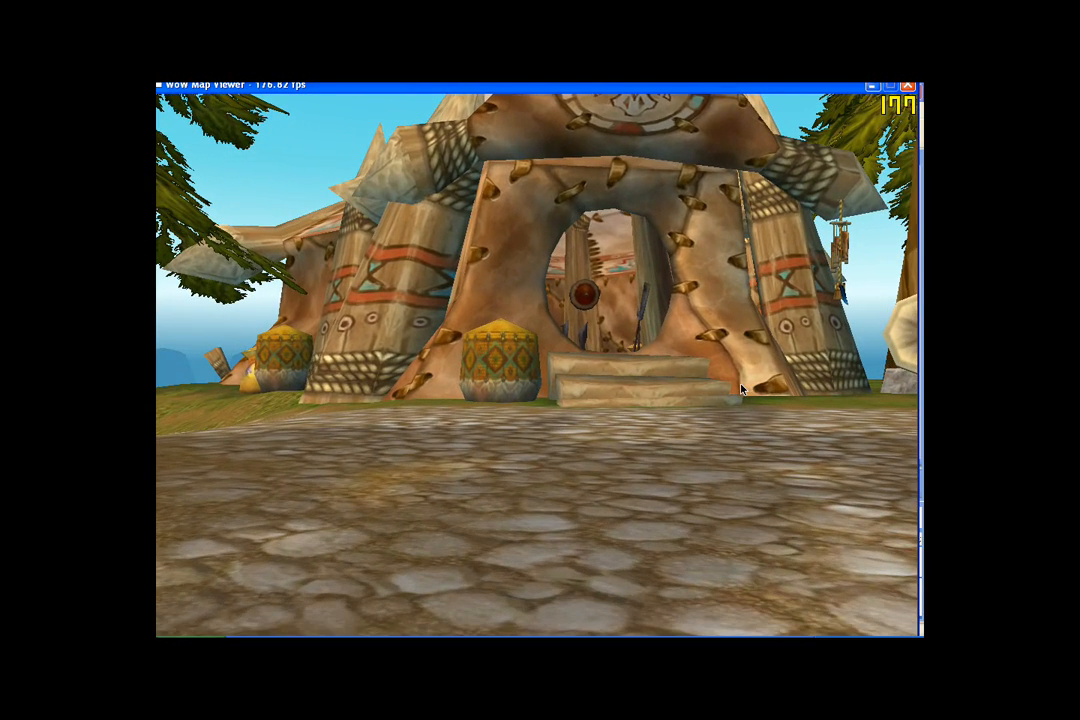
pyautogui.press('d')
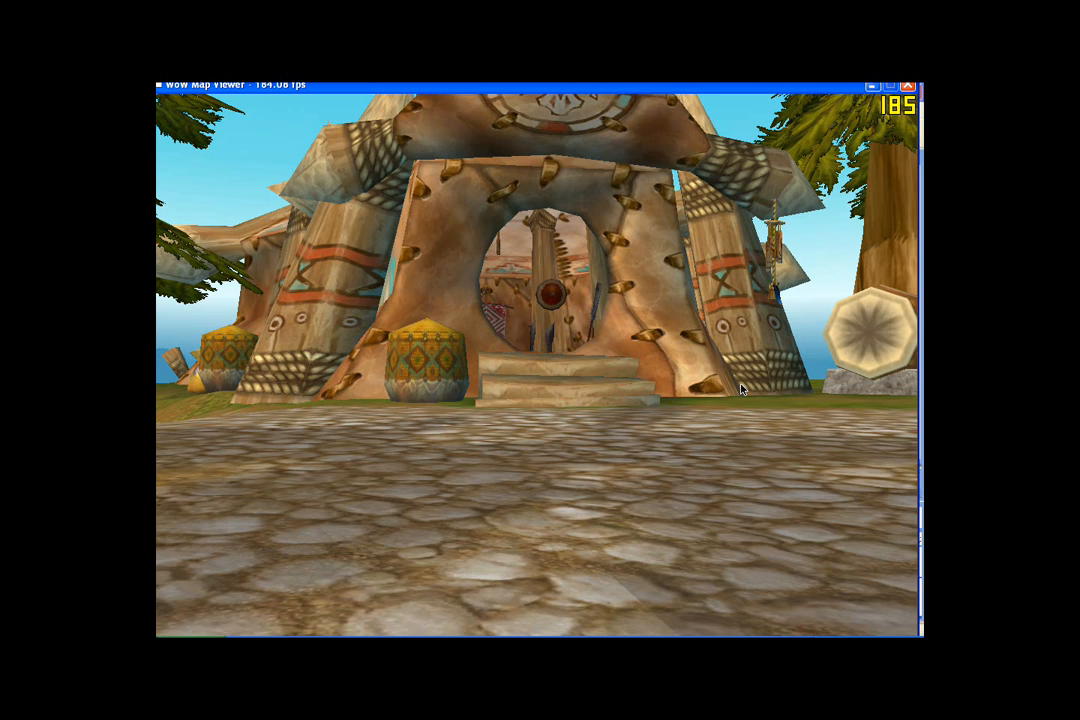
pyautogui.press('d')
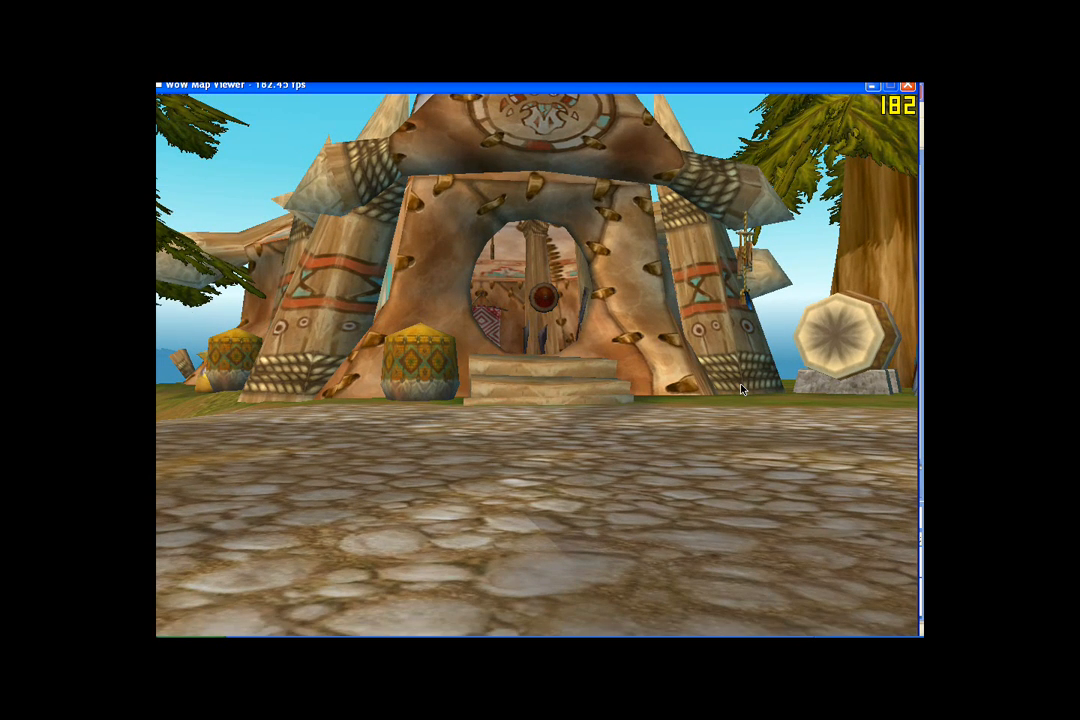
pyautogui.press('d')
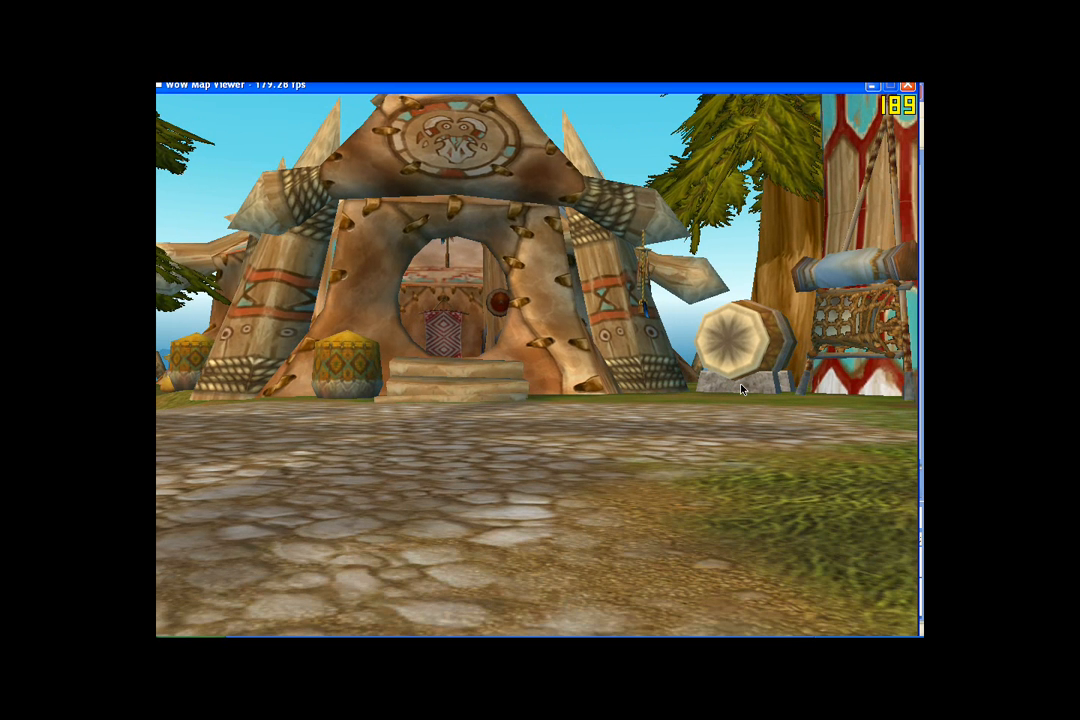
pyautogui.press('w')
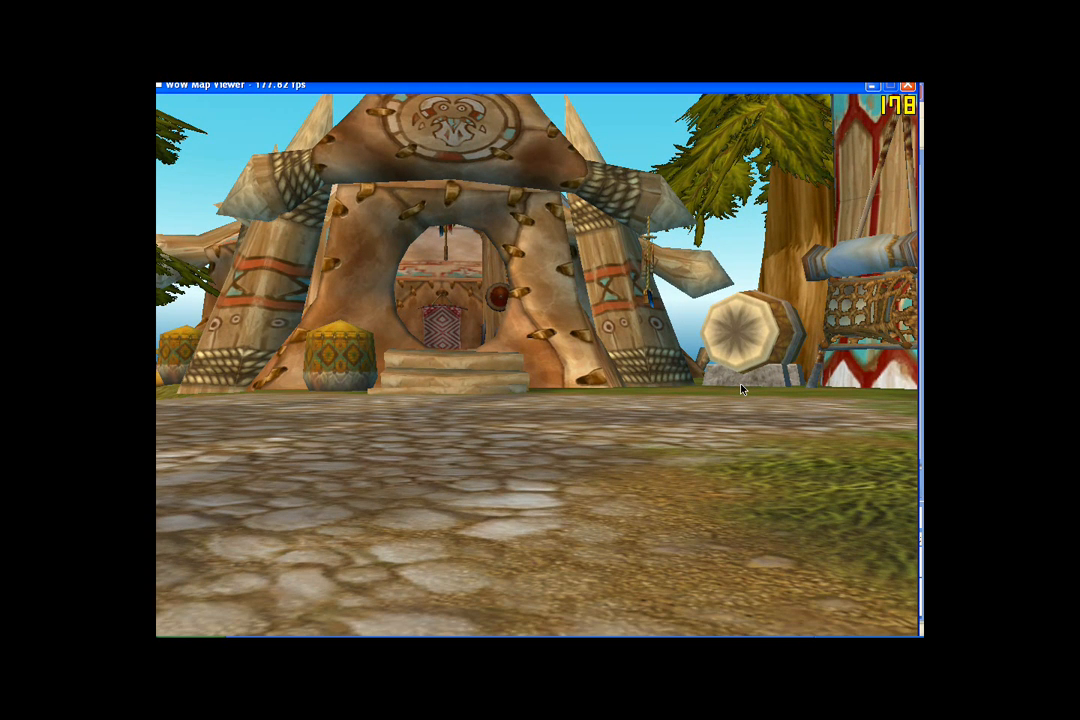
pyautogui.press('d')
pyautogui.press('w')
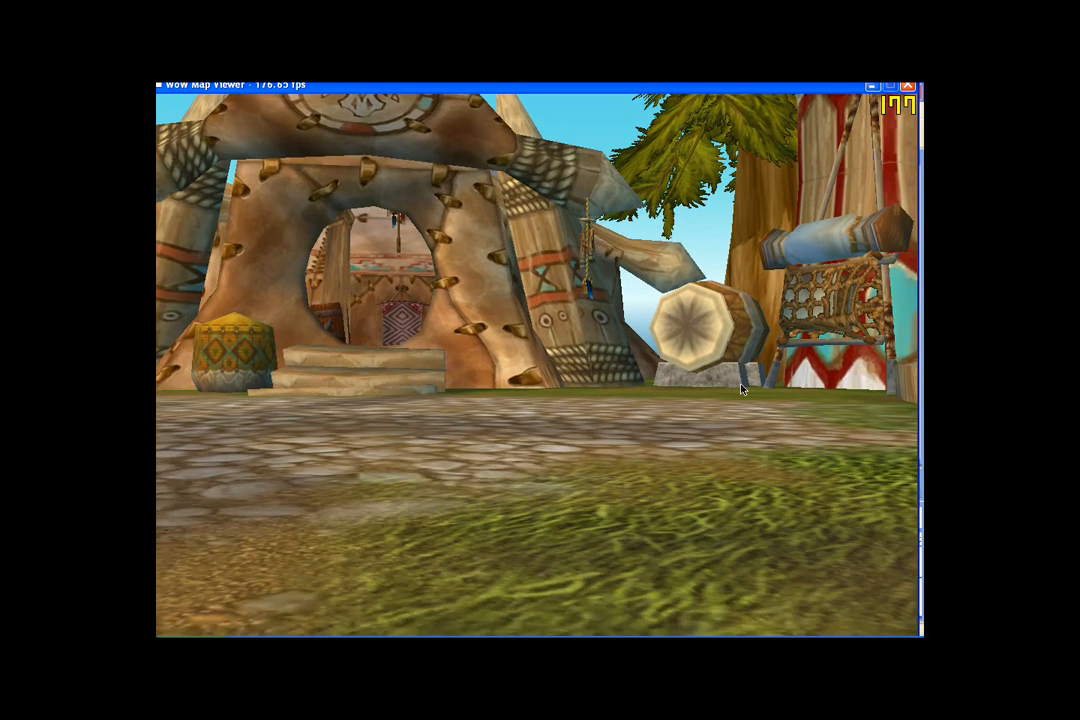
# Practise moving the map camera sideways and back and forth in front of the hut's entrance
pyautogui.press('a')
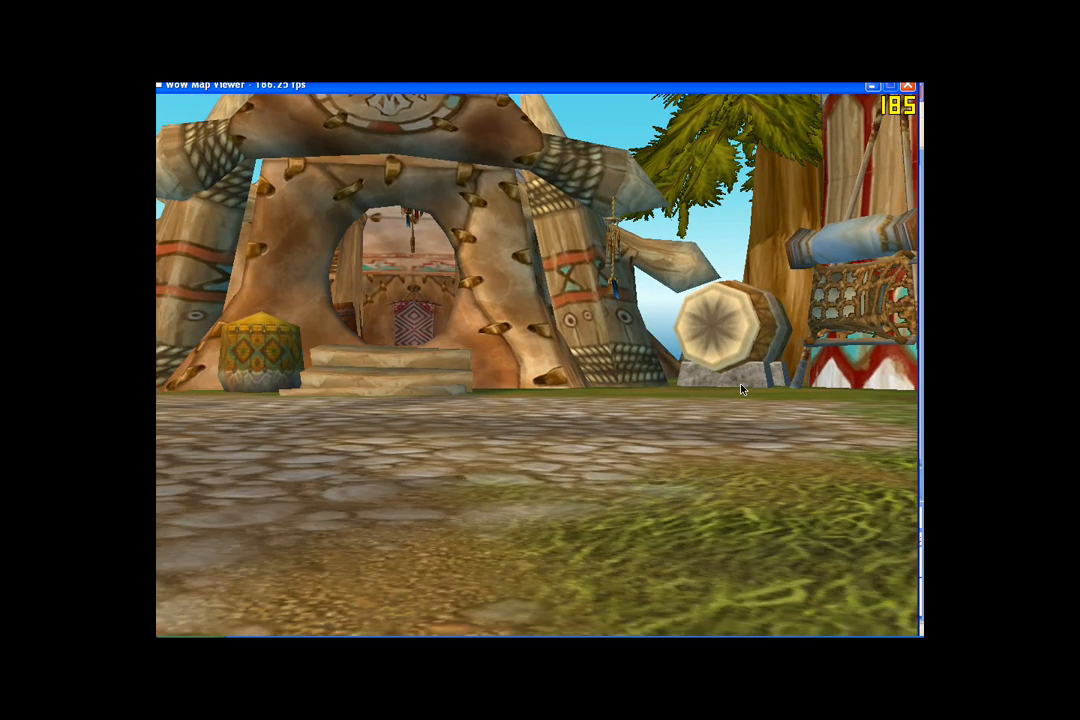
pyautogui.press('a')
pyautogui.press('w')
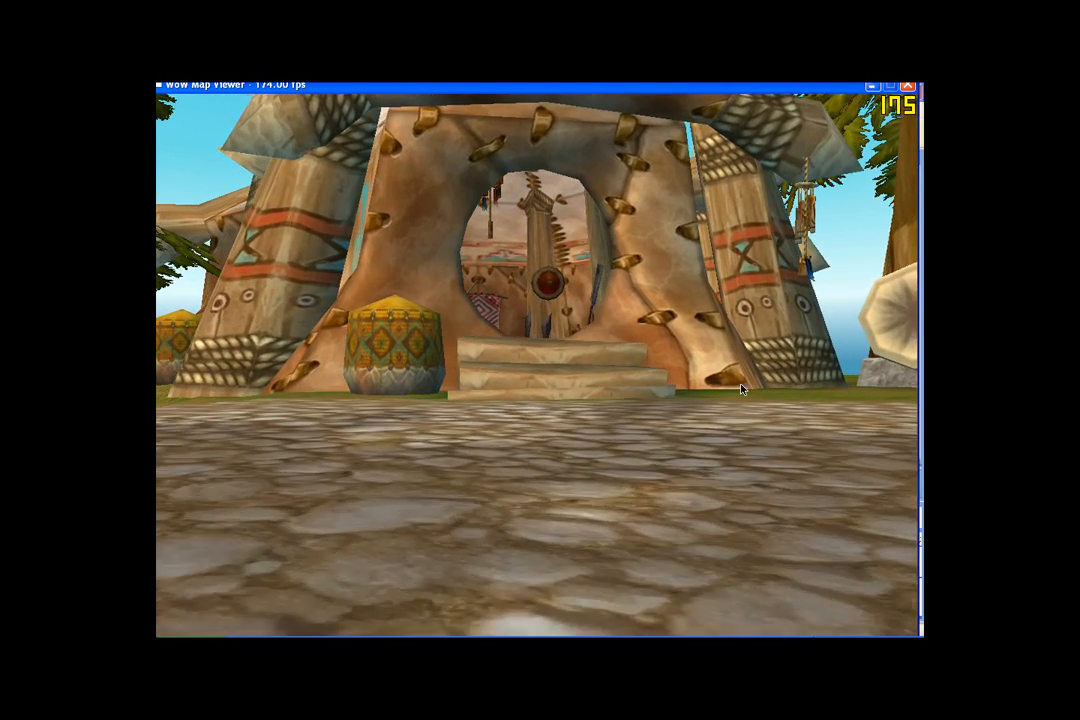
pyautogui.press('s')
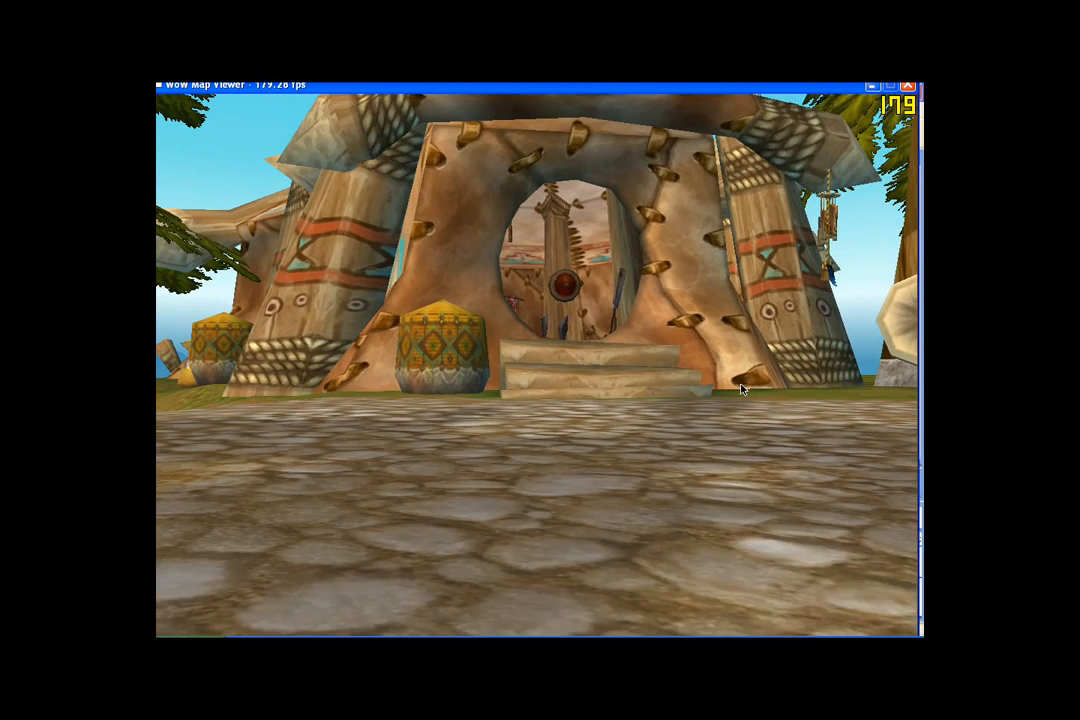
pyautogui.press('a')
pyautogui.press('a')
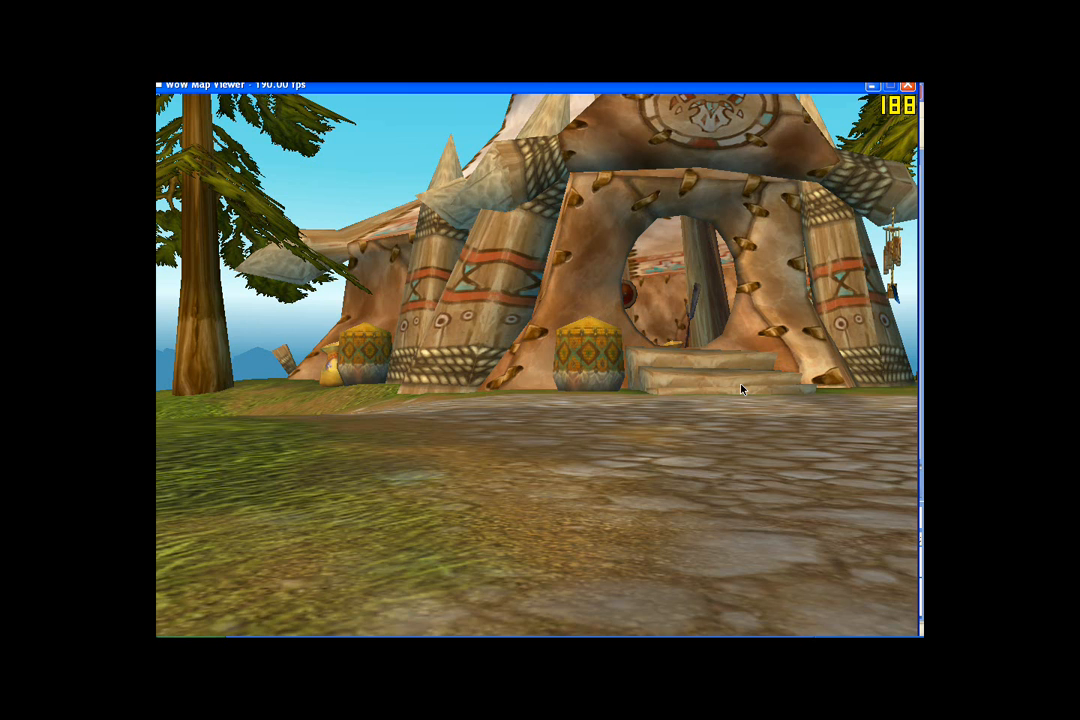
pyautogui.press('d')
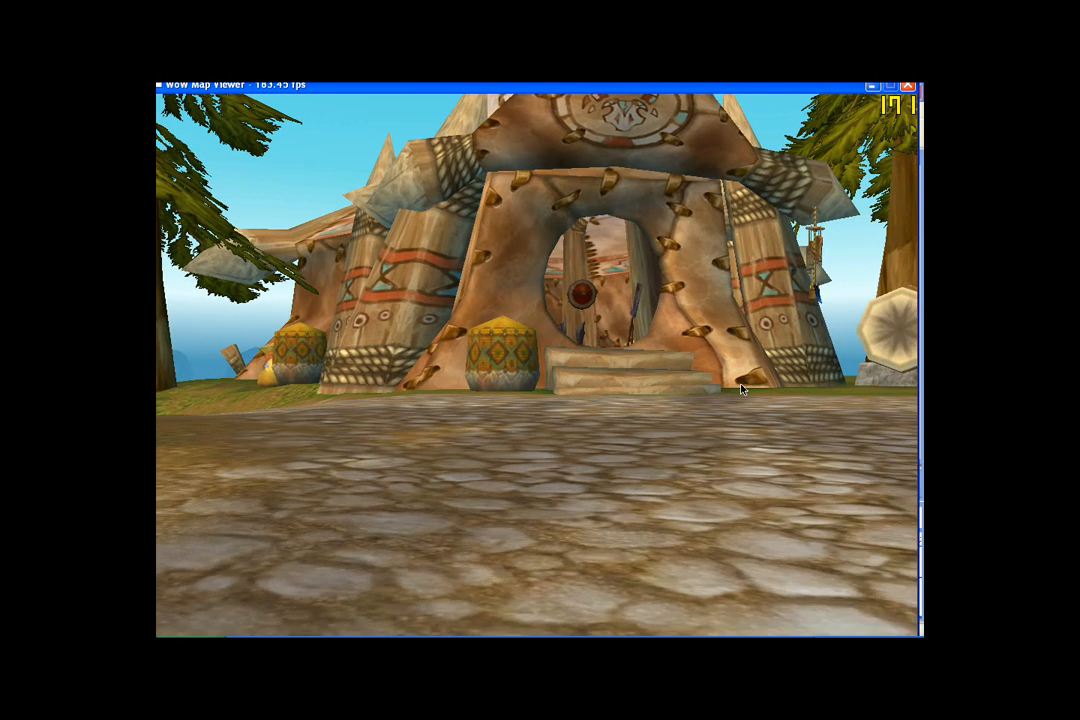
pyautogui.press('d')
pyautogui.press('d')
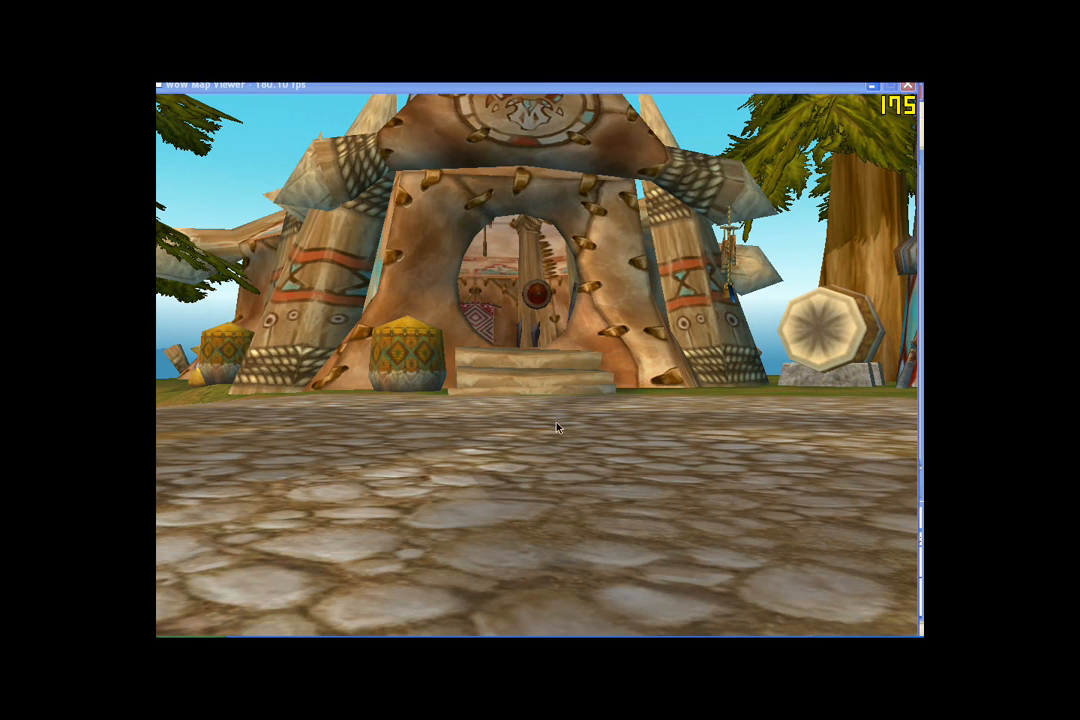
# Switch to WoW Model Viewer and examine the walking character's size and placement against the blue background
pyautogui.hotkey('alt', 'Tab')
pyautogui.moveTo(509, 428); pyautogui.dragTo(579, 388)
pyautogui.scroll(5, 581, 405)
pyautogui.scroll(-5, 601, 321)
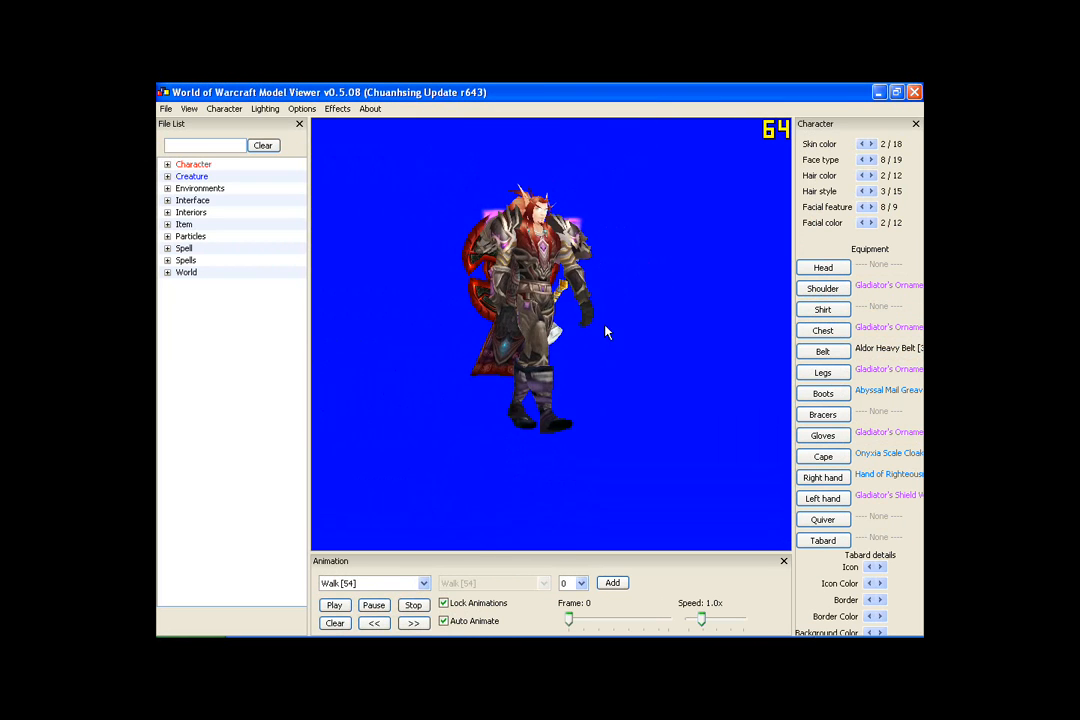
# Switch back to WoW Map Viewer and aim the camera across the grass at the tree, fence and sea
pyautogui.hotkey('alt', 'Tab')
pyautogui.moveTo(516, 374); pyautogui.dragTo(566, 450)
pyautogui.press('w')
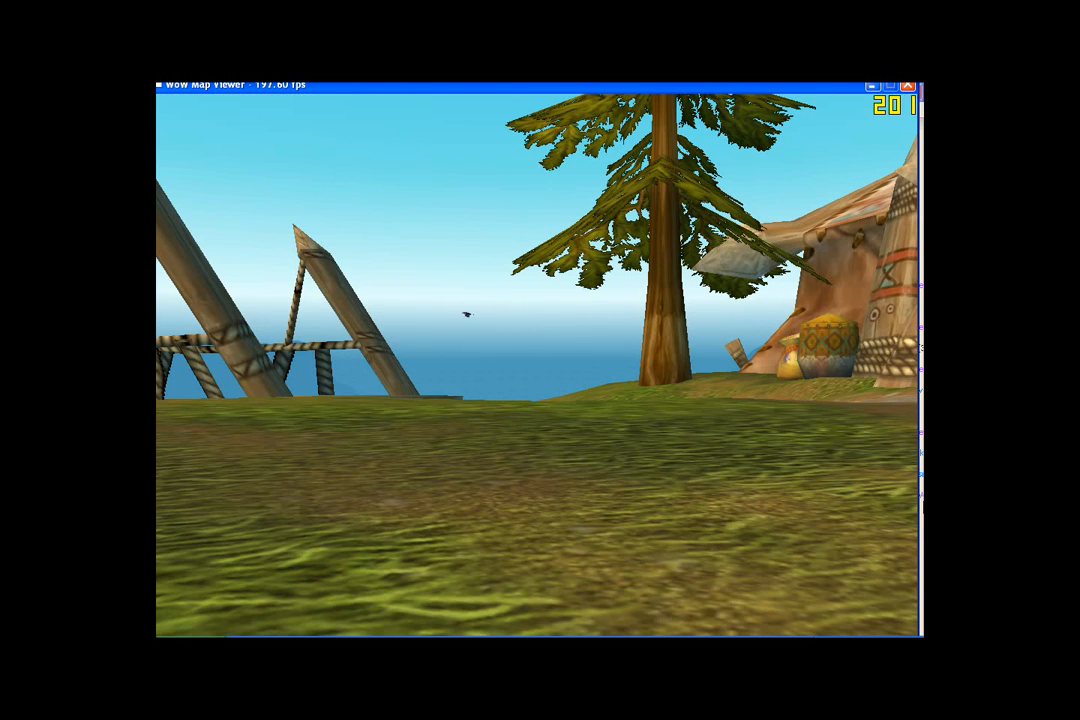
pyautogui.moveTo(699, 429); pyautogui.dragTo(565, 397)
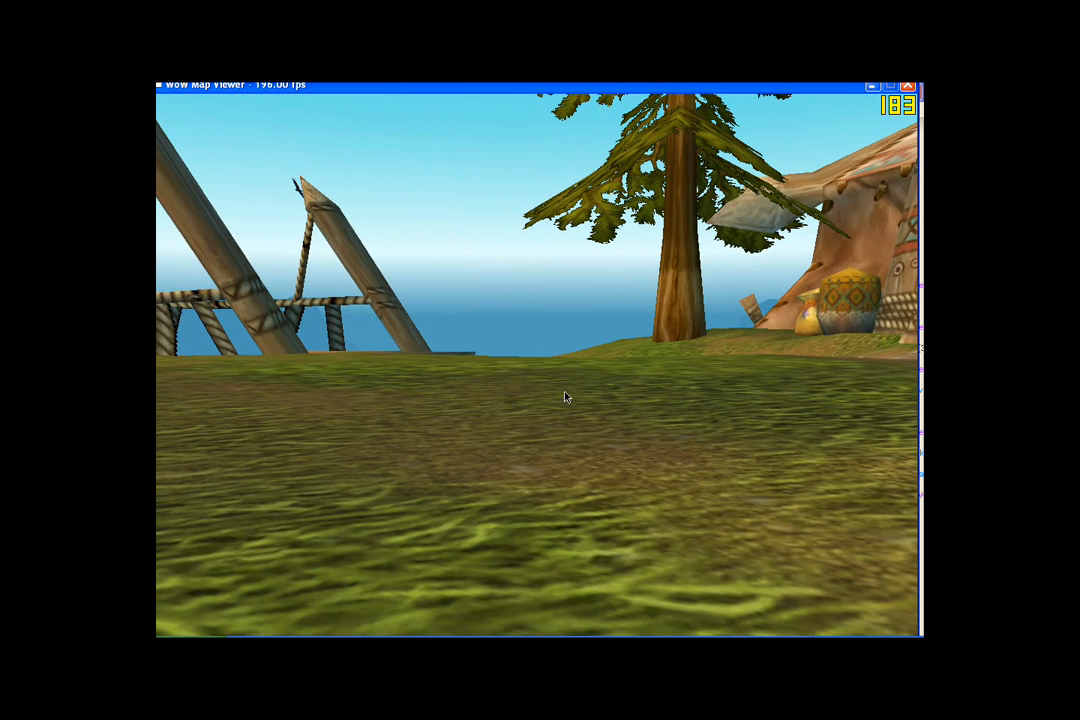
# Fine-tune the map camera's height and distance on the grass to set the starting shot for the background footage
pyautogui.press('q')
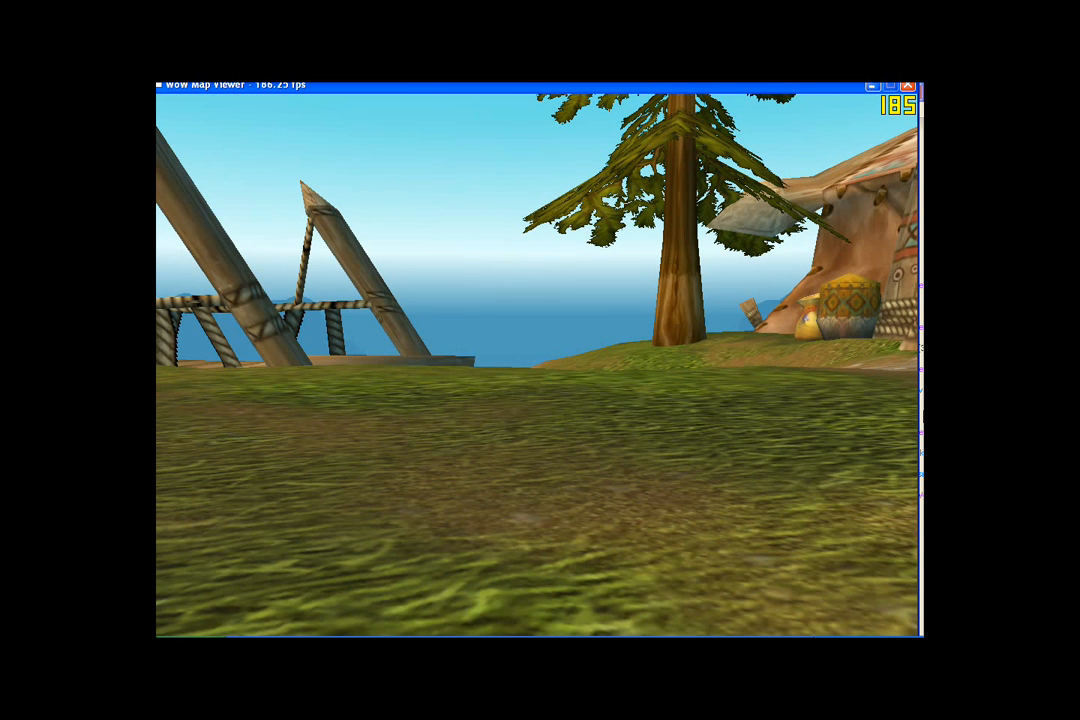
pyautogui.press('s')
pyautogui.press('d')
pyautogui.press('a')
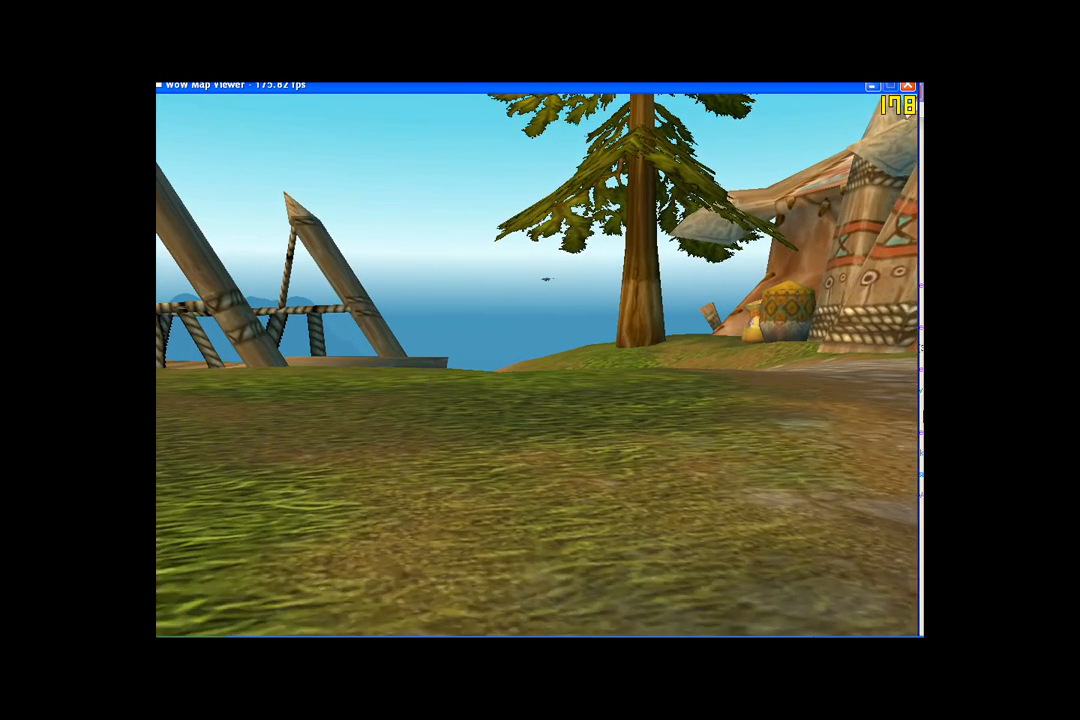
pyautogui.press('w')
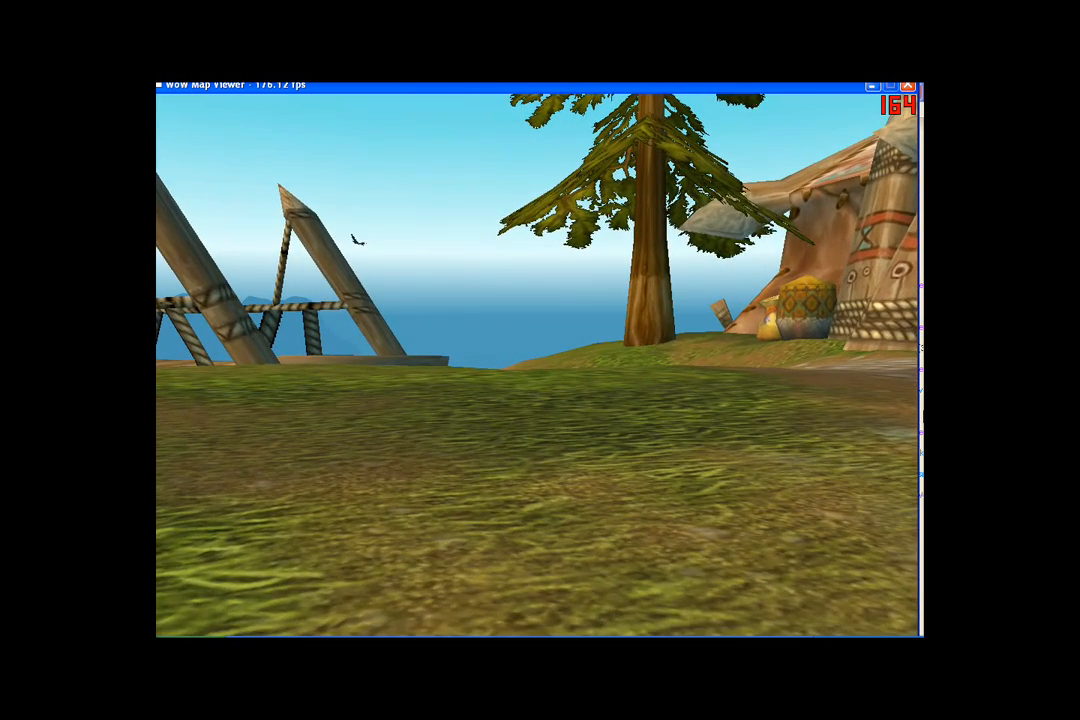
# Record the map camera gliding sideways from the grass to the stone path beside the hut
pyautogui.press('d')
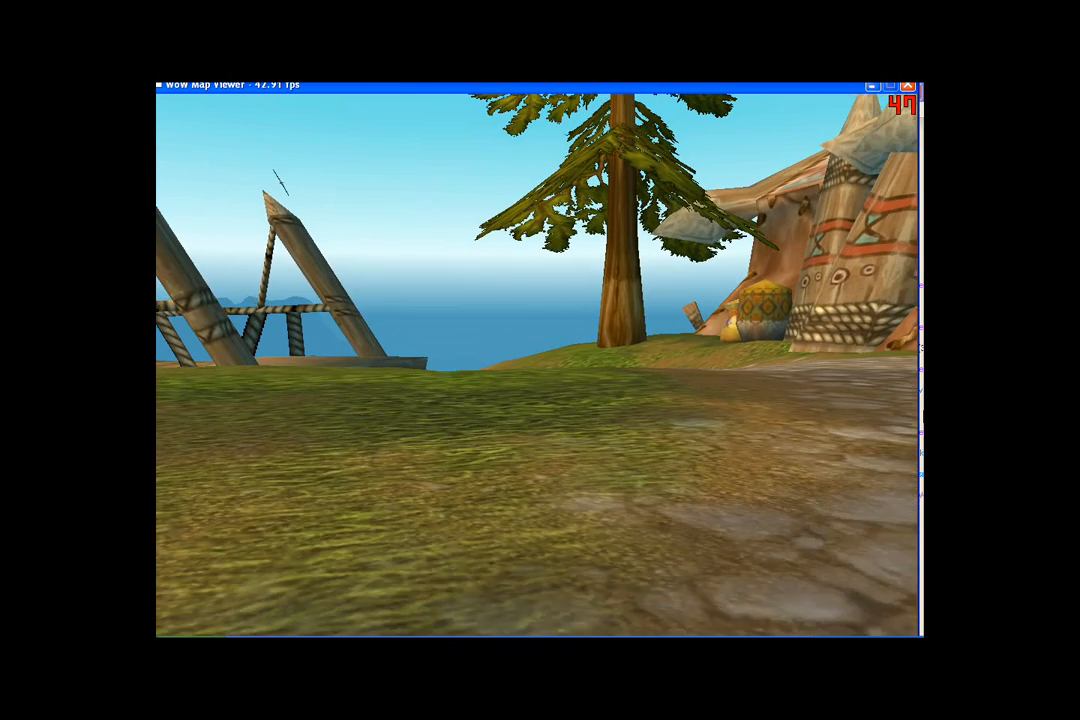
pyautogui.press('d')
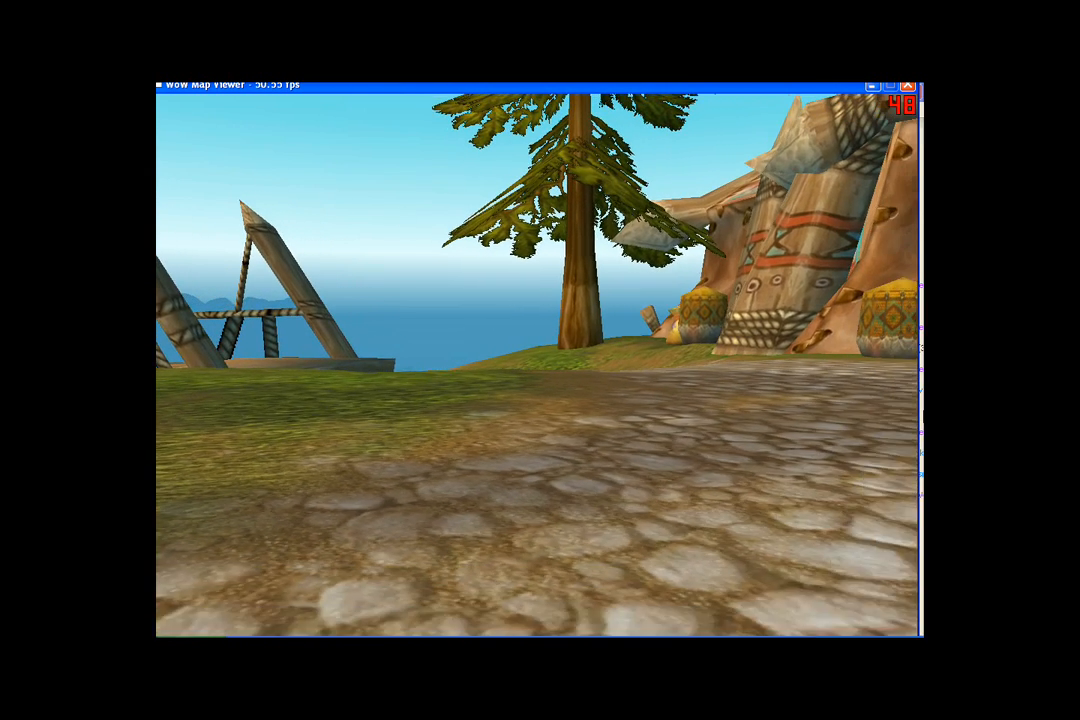
pyautogui.press('d')
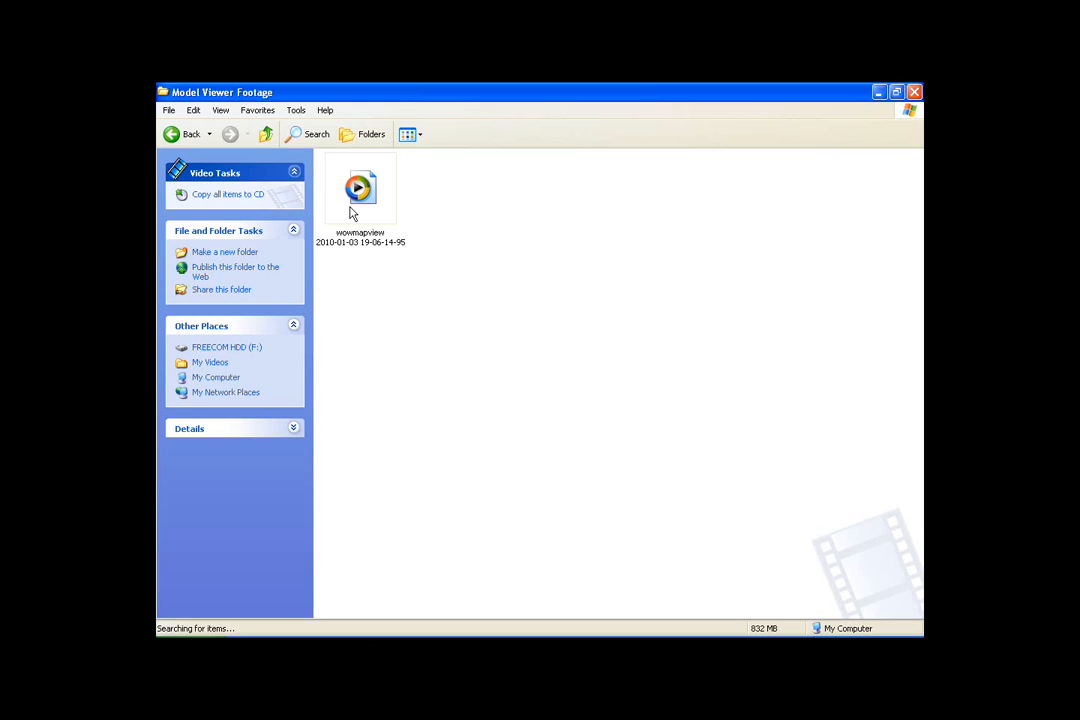
# Add the wowmapview clip to video track 2 in Sony Vegas Pro and set its Pan/Crop Maintain aspect ratio to No
pyautogui.moveTo(352, 212); pyautogui.dragTo(376, 543)
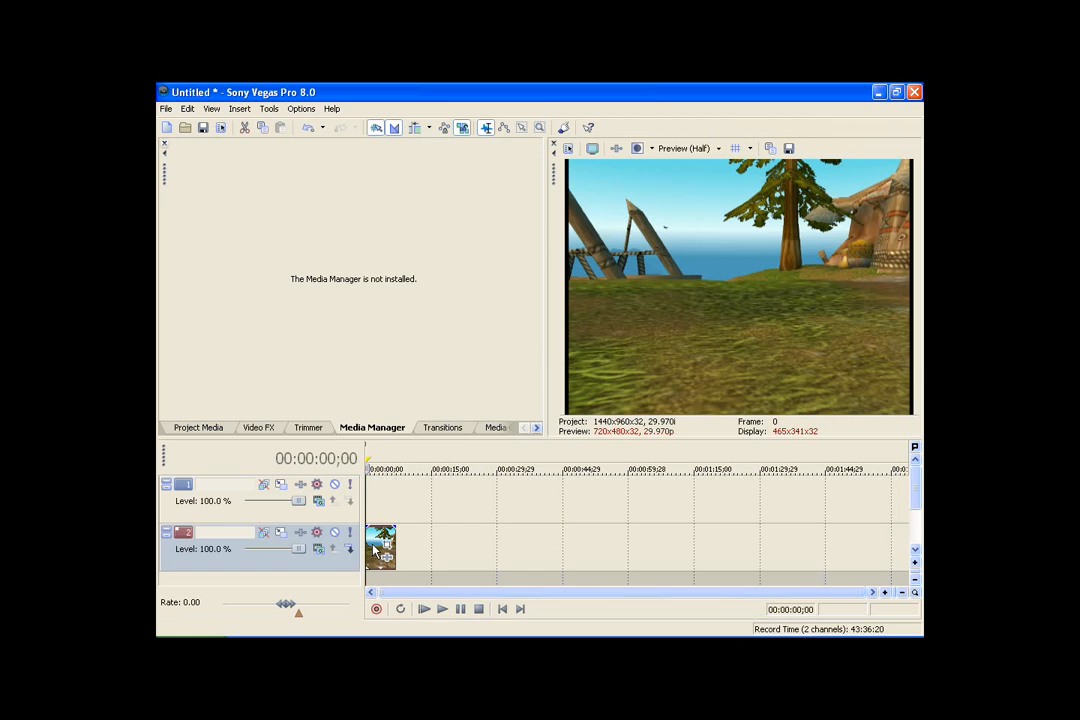
pyautogui.rightClick(376, 543)
pyautogui.click(445, 273)
pyautogui.click(272, 327)
pyautogui.click(273, 331)
pyautogui.click(265, 343)
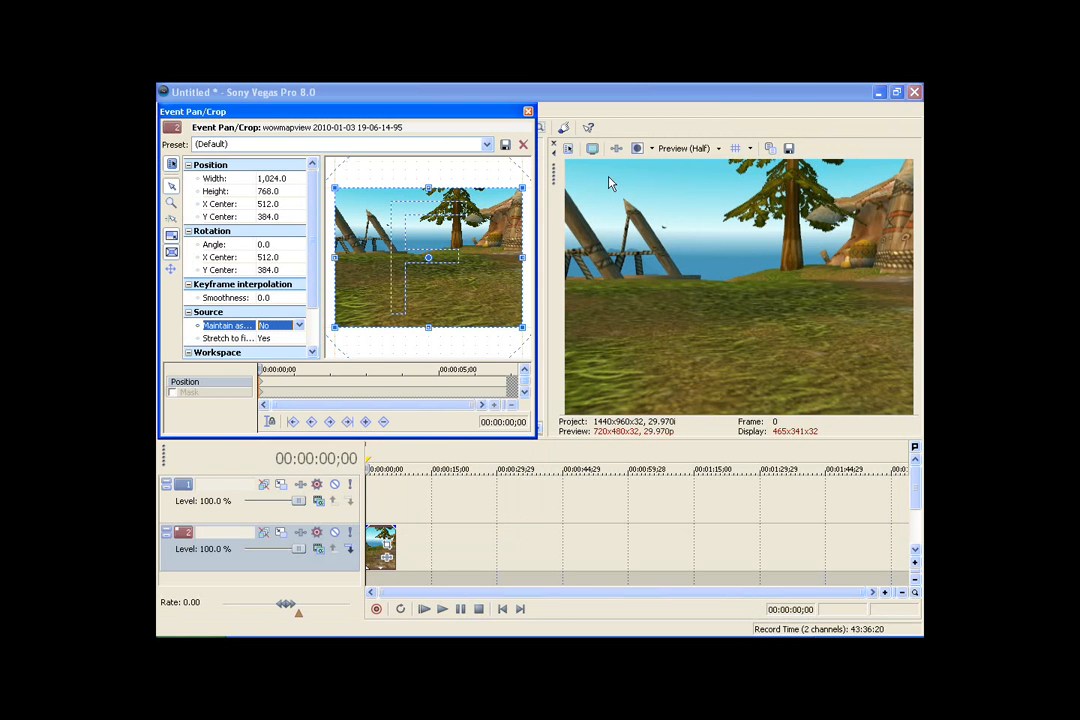
pyautogui.click(528, 111)
# Scrub backwards through the map clip and play it to find where the camera movement begins
pyautogui.scroll(3, 492, 497)
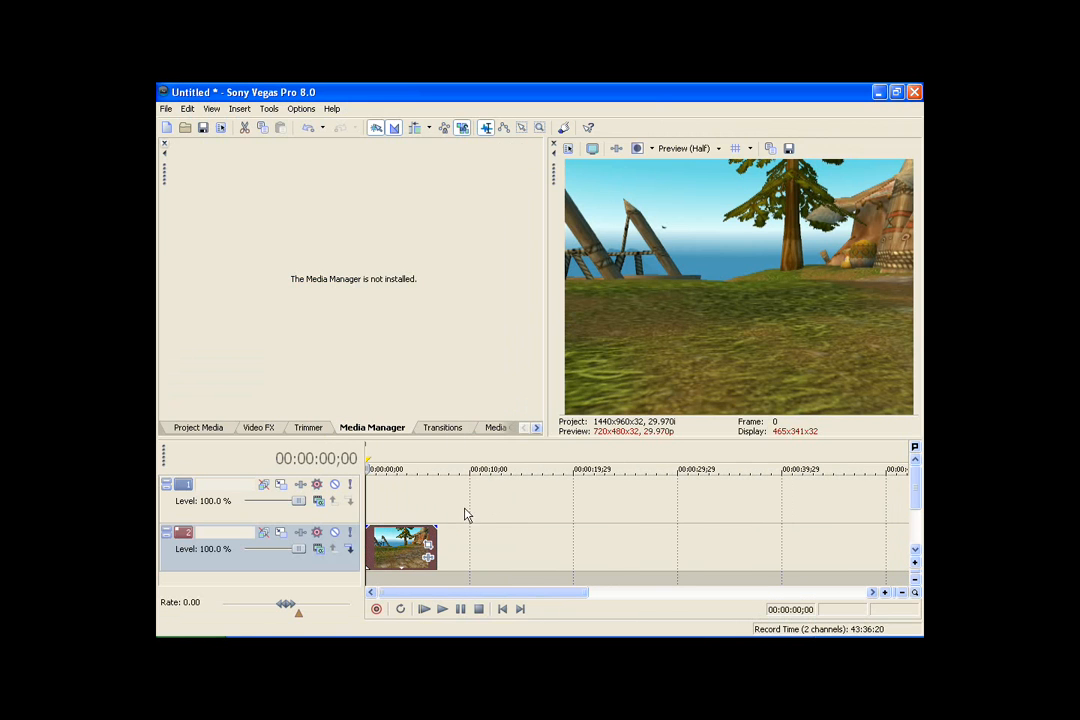
pyautogui.click(411, 503)
pyautogui.press('Left')
pyautogui.press('Left')
pyautogui.press('Left')
pyautogui.press('Left')
pyautogui.press('Left')
pyautogui.press('Left')
pyautogui.press('Left')
pyautogui.press('Left')
pyautogui.press('Left')
pyautogui.press('Left')
pyautogui.press('Left')
pyautogui.press('Left')
pyautogui.press('Left')
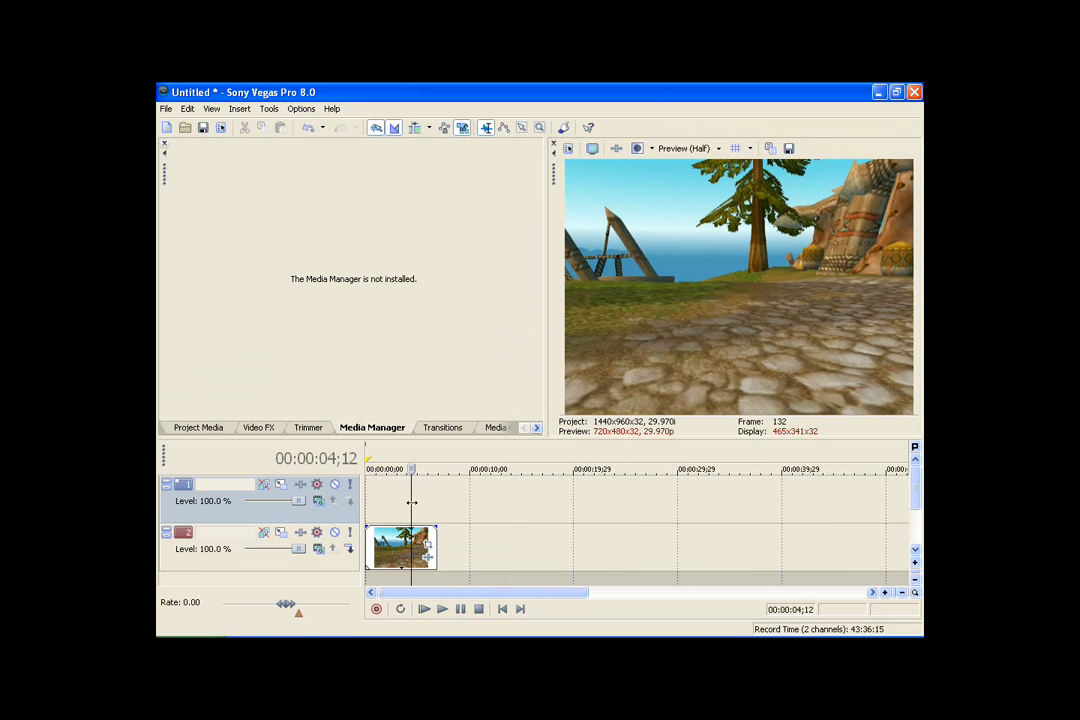
pyautogui.press('Left')
pyautogui.press('Left')
pyautogui.press('Left')
pyautogui.press('Left')
pyautogui.press('Left')
pyautogui.press('Left')
pyautogui.press('Left')
pyautogui.press('Left')
pyautogui.press('Left')
pyautogui.press('Left')
pyautogui.press('Left')
pyautogui.press('Left')
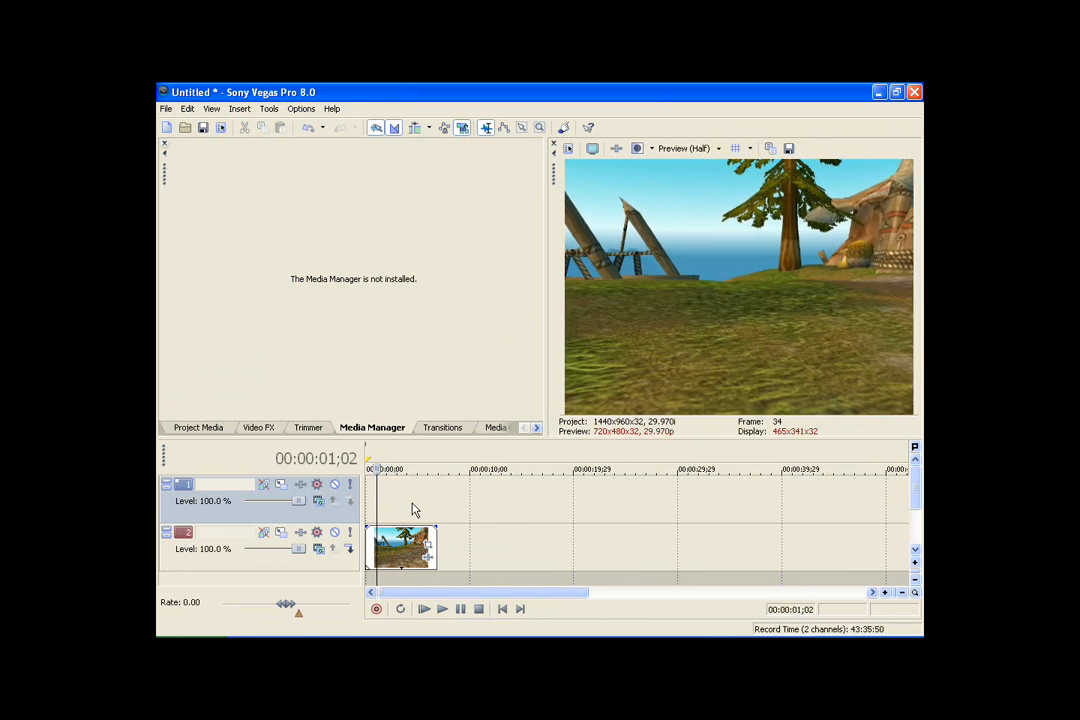
pyautogui.press('space')
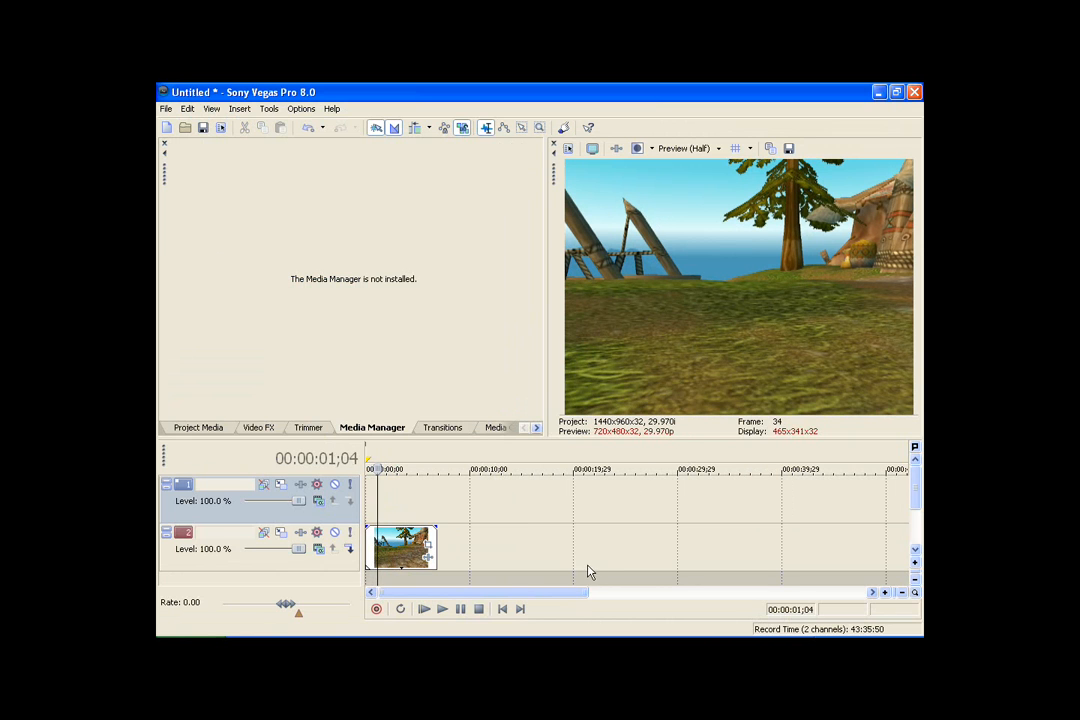
# Trim the still opening off the map clip and move the trimmed clip back to the timeline's start
pyautogui.scroll(3, 474, 551)
pyautogui.moveTo(367, 548); pyautogui.dragTo(399, 548)
pyautogui.moveTo(422, 551); pyautogui.dragTo(388, 551)
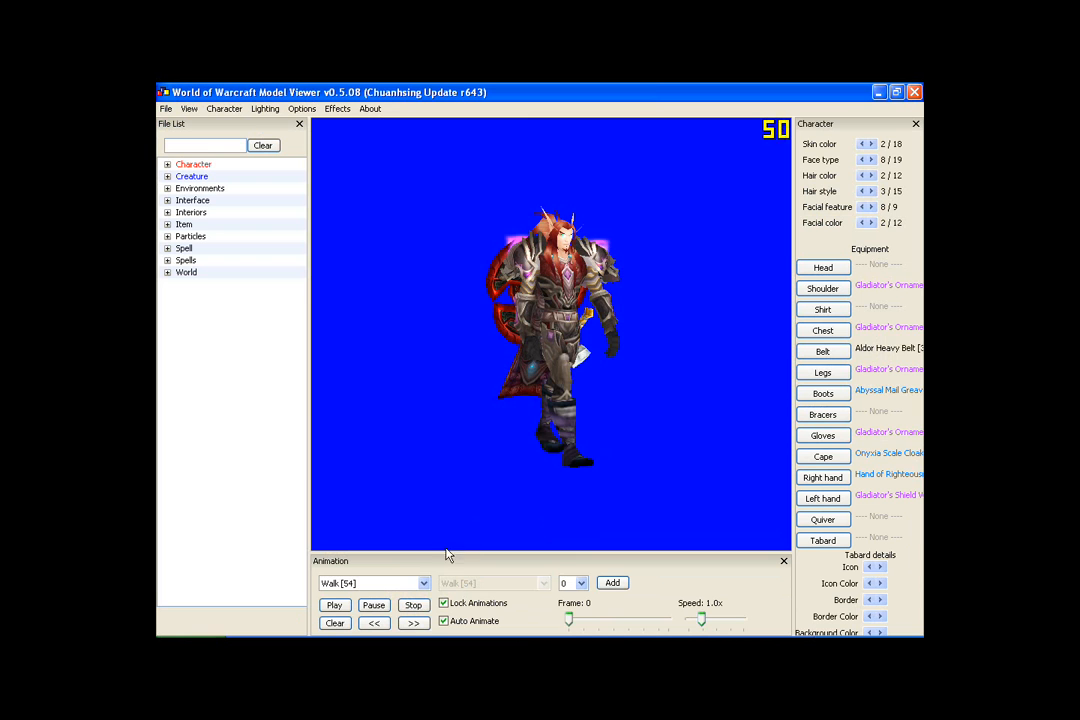
# Switch to WoW Model Viewer and adjust the walking character's zoom and position so the whole figure fits the blue view
pyautogui.scroll(5, 570, 400)
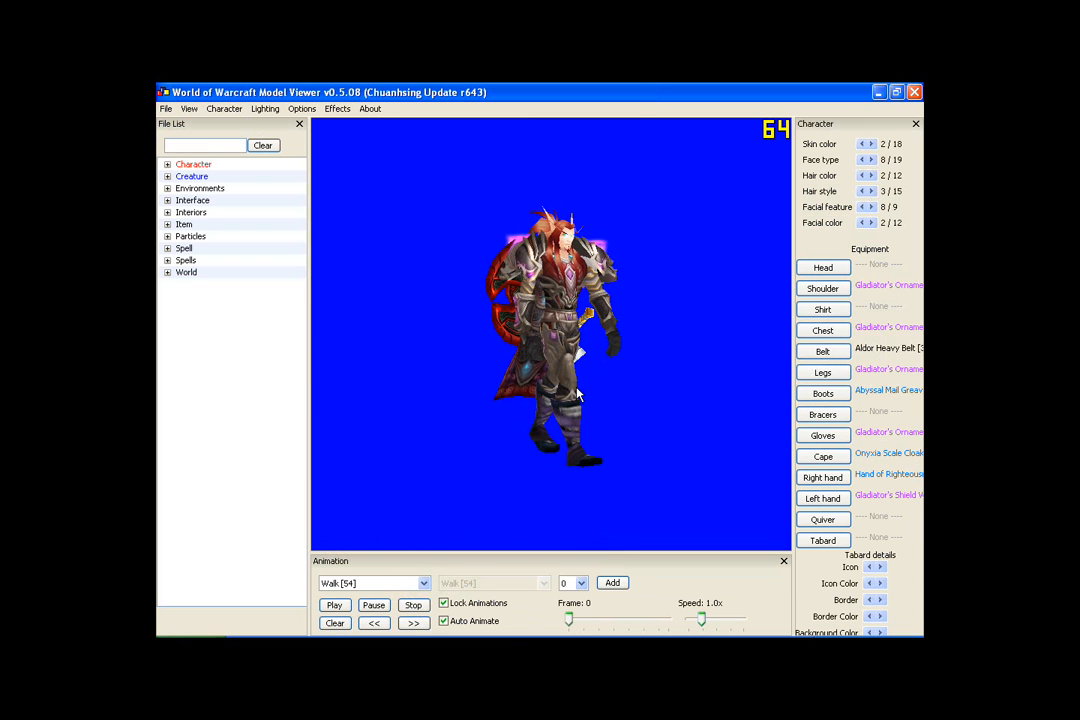
pyautogui.scroll(4, 563, 370)
pyautogui.scroll(-3, 563, 368)
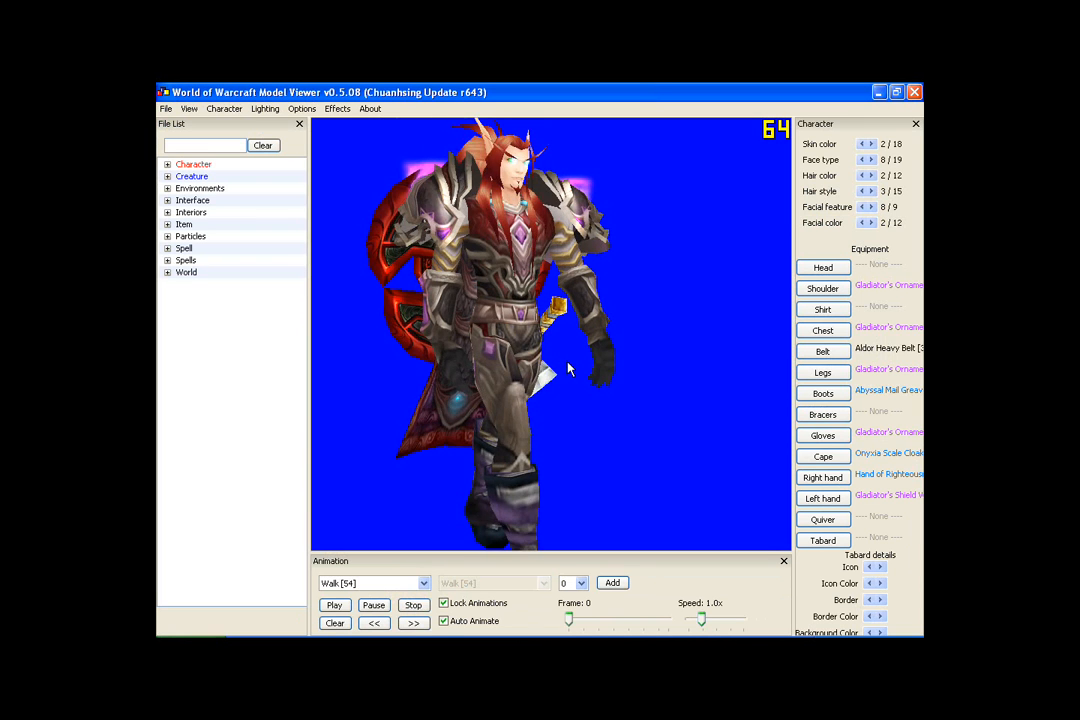
pyautogui.scroll(-4, 570, 370)
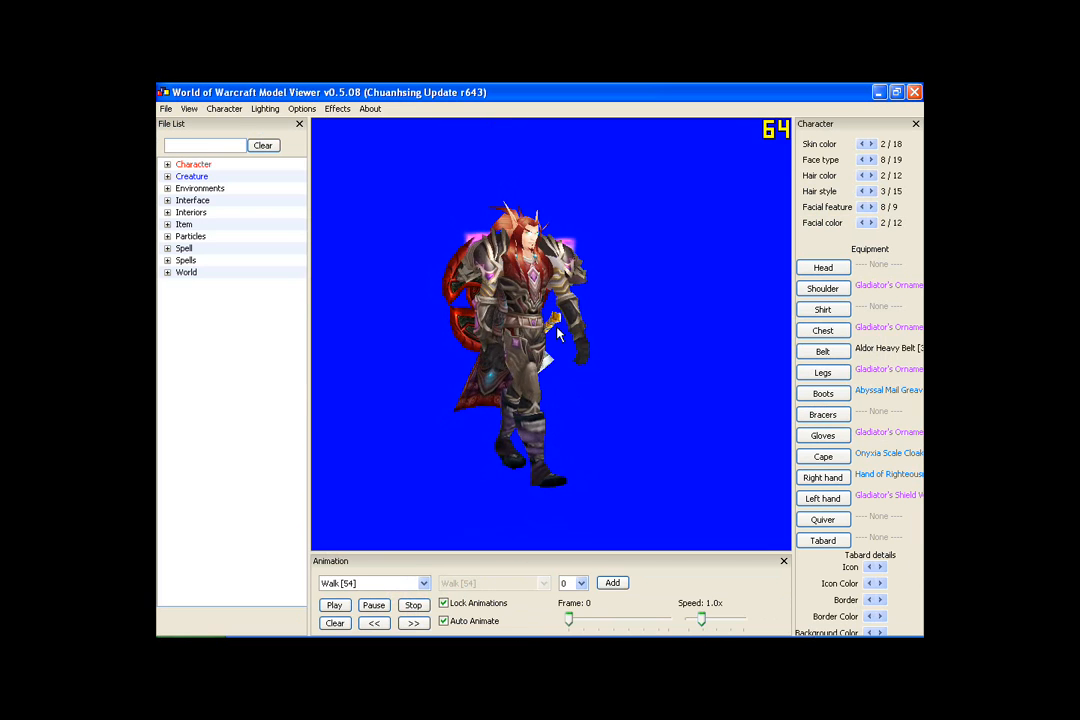
pyautogui.moveTo(577, 335); pyautogui.dragTo(537, 333)
pyautogui.scroll(2, 555, 368)
pyautogui.moveTo(557, 355); pyautogui.dragTo(579, 376)
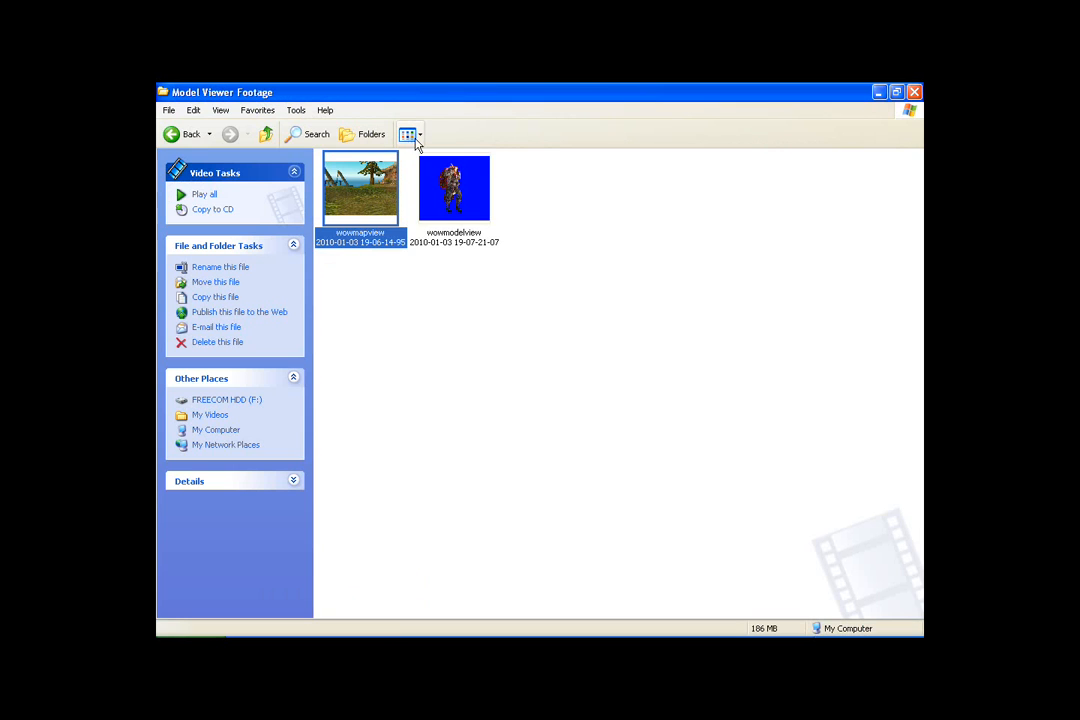
# Add the wowmodelview clip to video track 1 in Sony Vegas Pro and set its Pan/Crop Maintain aspect ratio to No
pyautogui.click(458, 229)
pyautogui.moveTo(458, 229); pyautogui.dragTo(418, 512)
pyautogui.rightClick(418, 512)
pyautogui.click(460, 234)
pyautogui.click(268, 327)
pyautogui.click(280, 350)
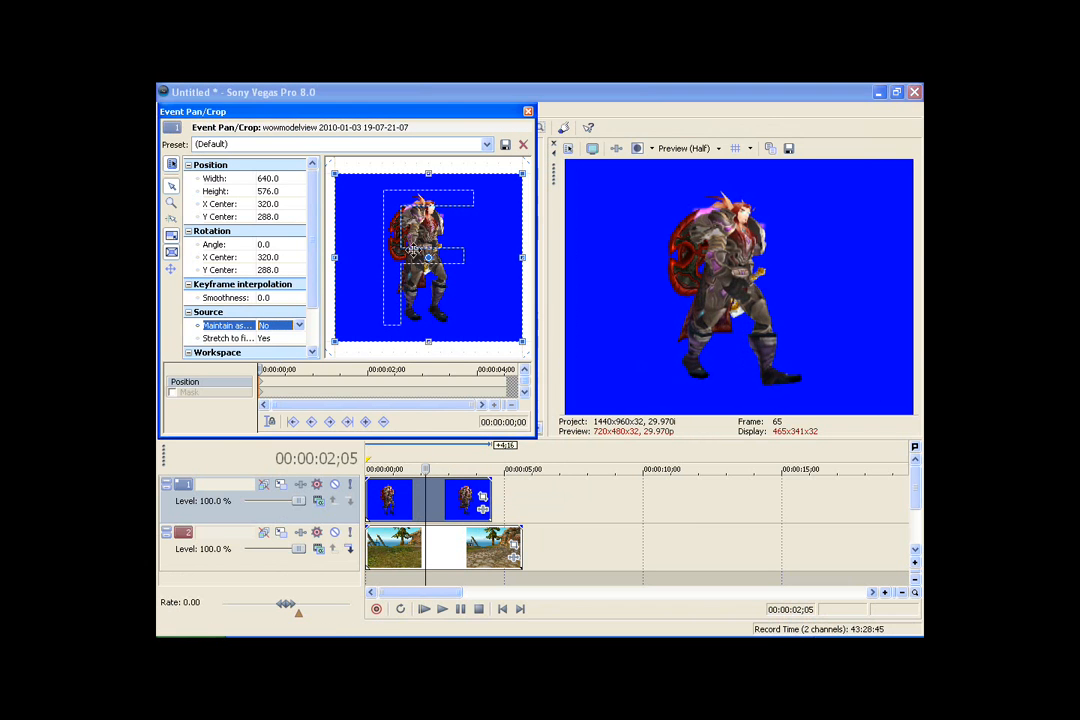
pyautogui.click(528, 111)
# Apply the Sony Chroma Keyer effect with the Orson_Anti_Fade preset to the wowmodelview clip on track 1
pyautogui.click(483, 509)
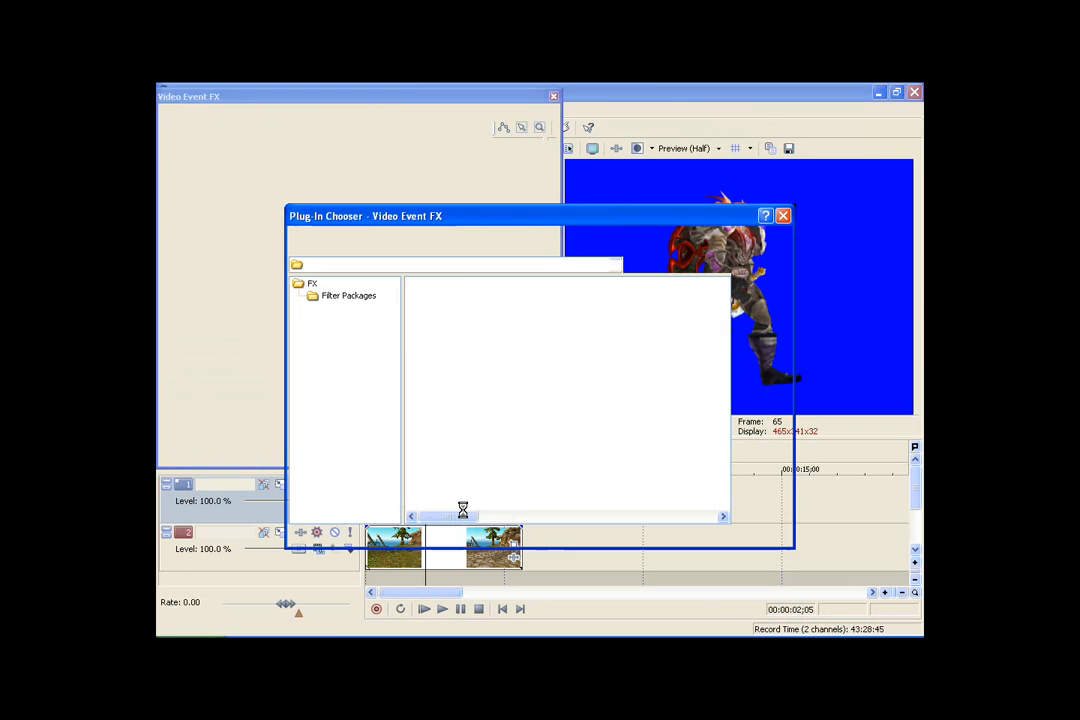
pyautogui.moveTo(451, 517); pyautogui.dragTo(530, 518)
pyautogui.click(617, 411)
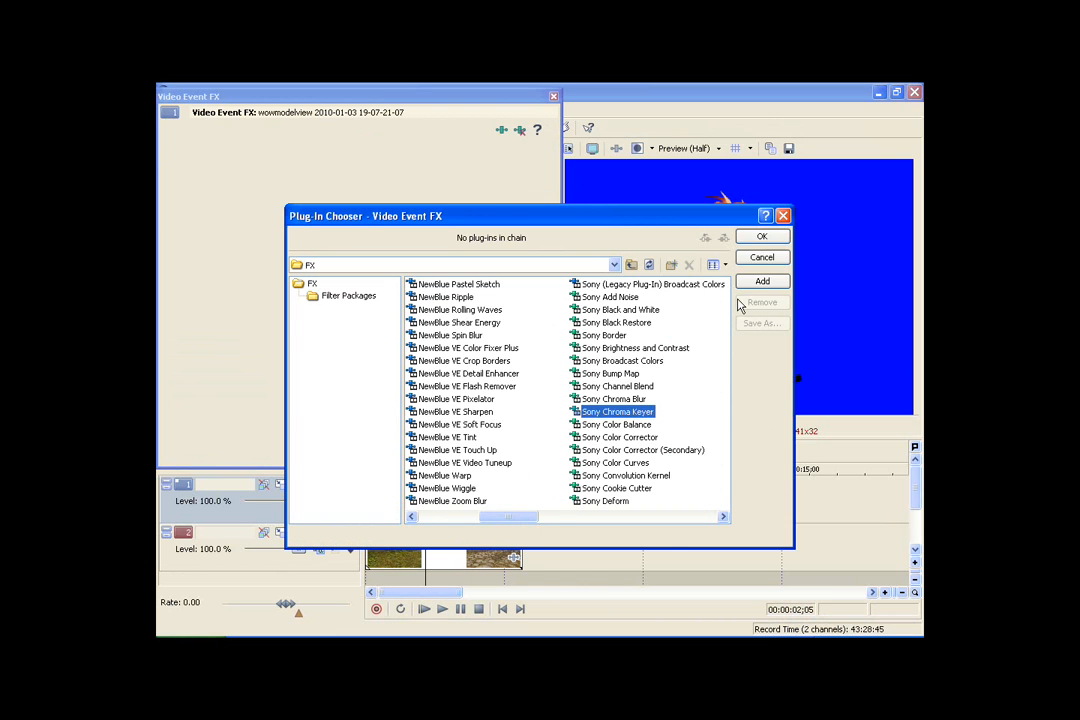
pyautogui.click(762, 281)
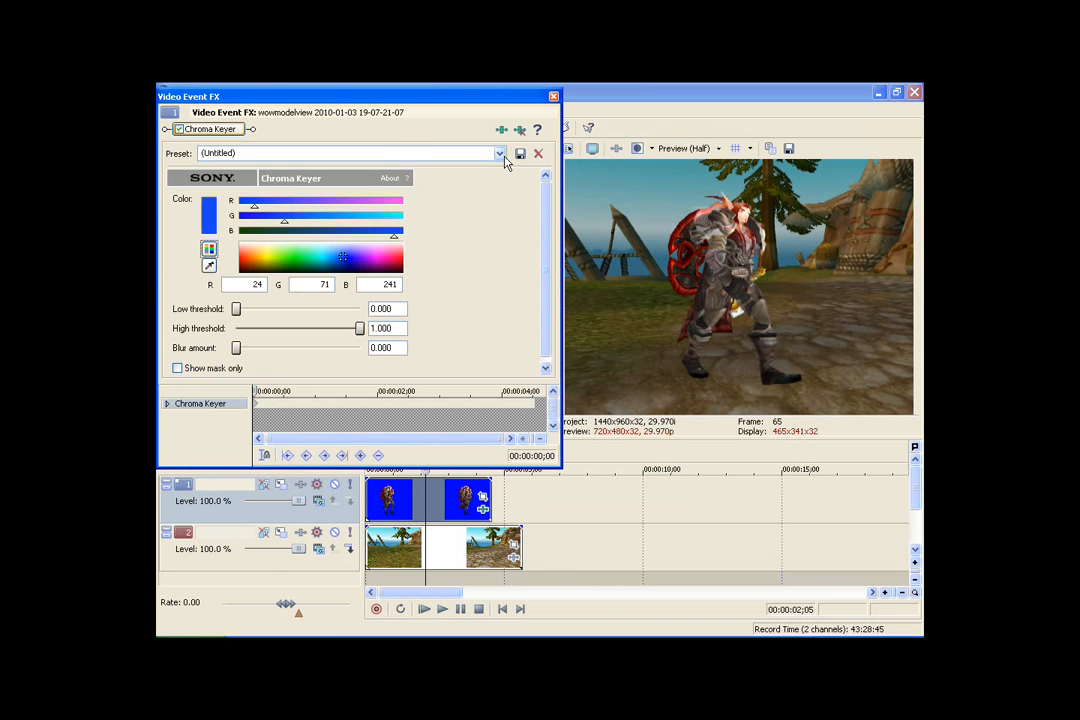
pyautogui.click(499, 153)
pyautogui.click(240, 229)
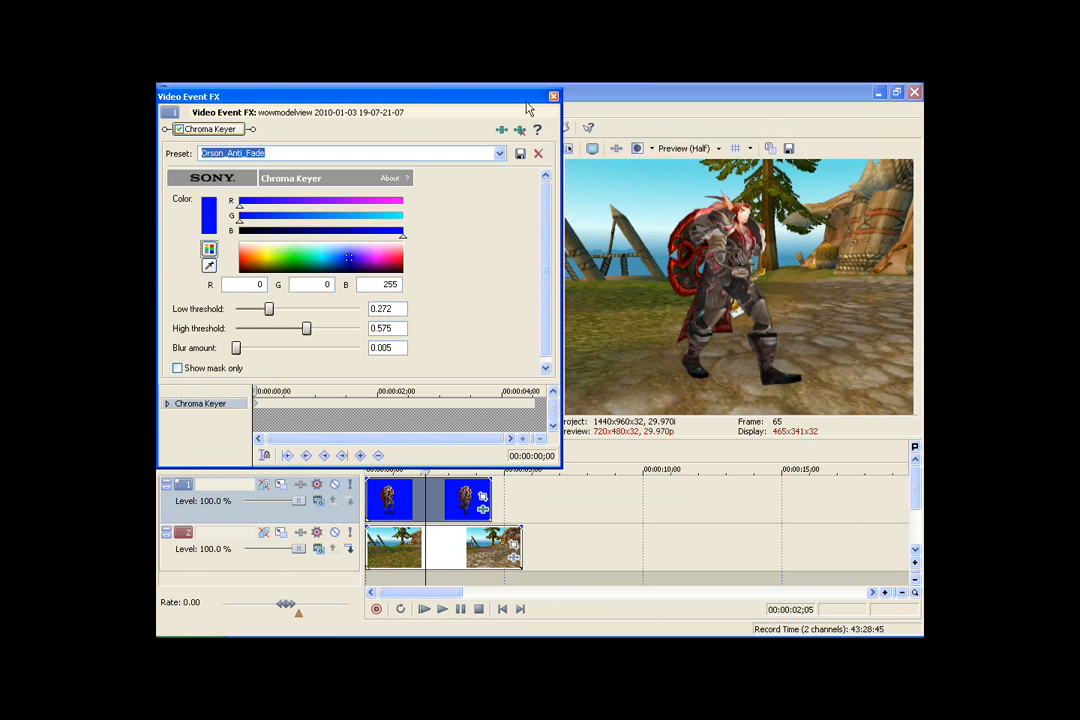
pyautogui.click(554, 97)
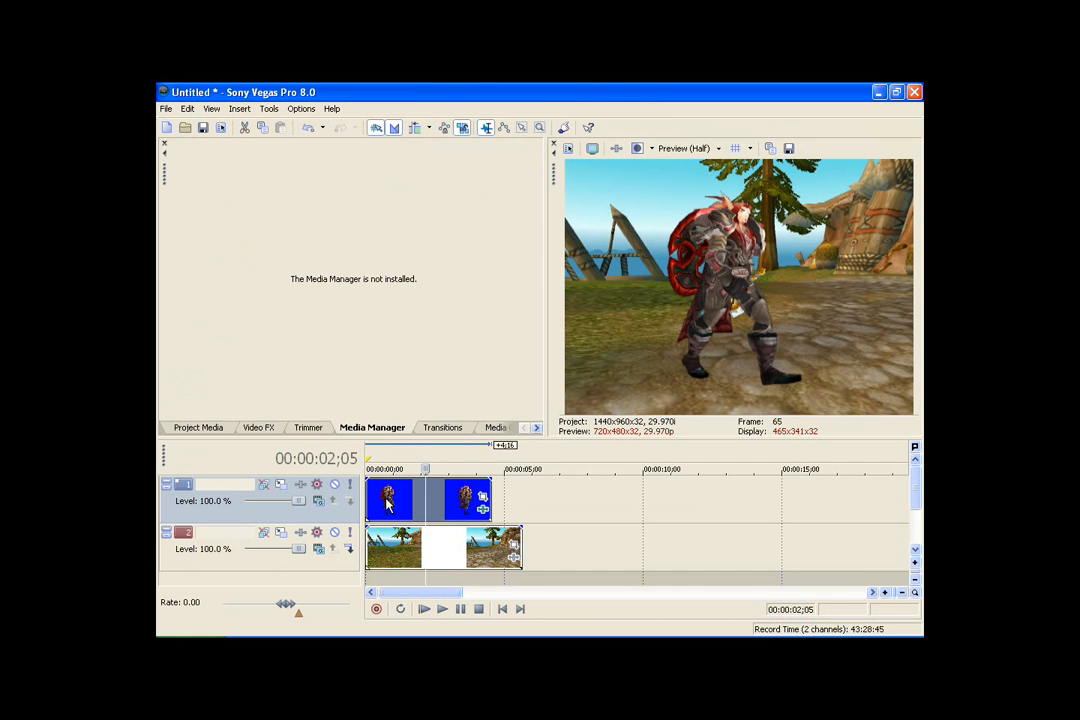
# Trim about 18 frames off the start of the character clip and move the trimmed clip back to the timeline's start
pyautogui.scroll(3, 397, 495)
pyautogui.moveTo(366, 501); pyautogui.dragTo(399, 501)
pyautogui.moveTo(442, 511); pyautogui.dragTo(409, 512)
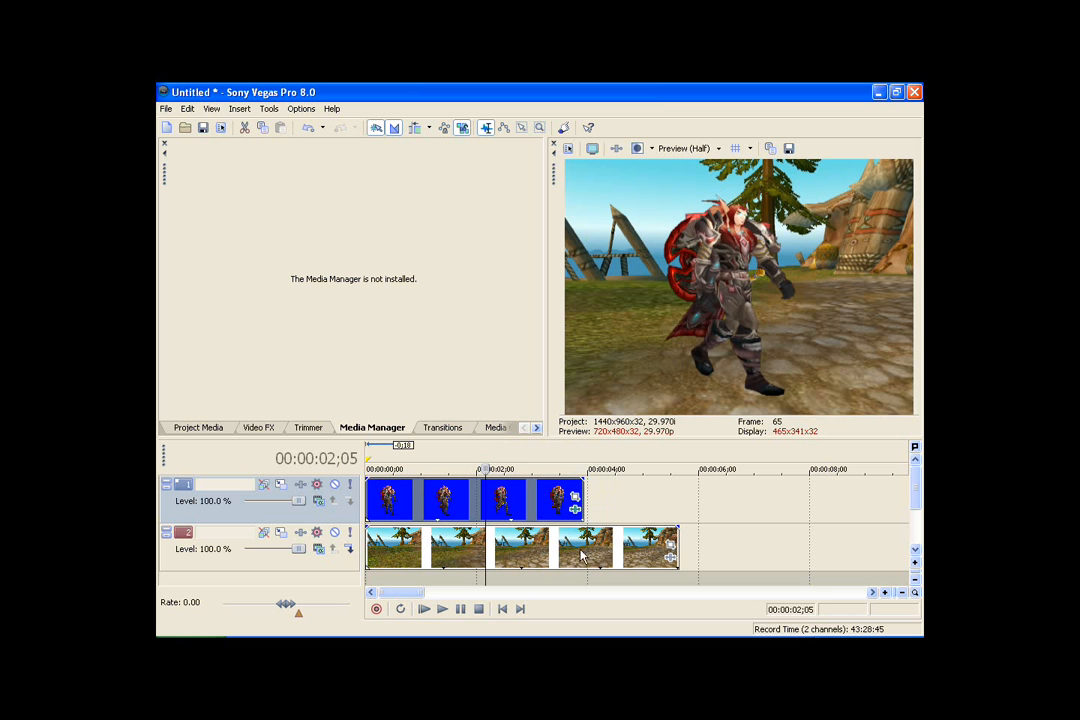
# Play the composite from the timeline's start to check the walking character against the moving background
pyautogui.click(478, 609)
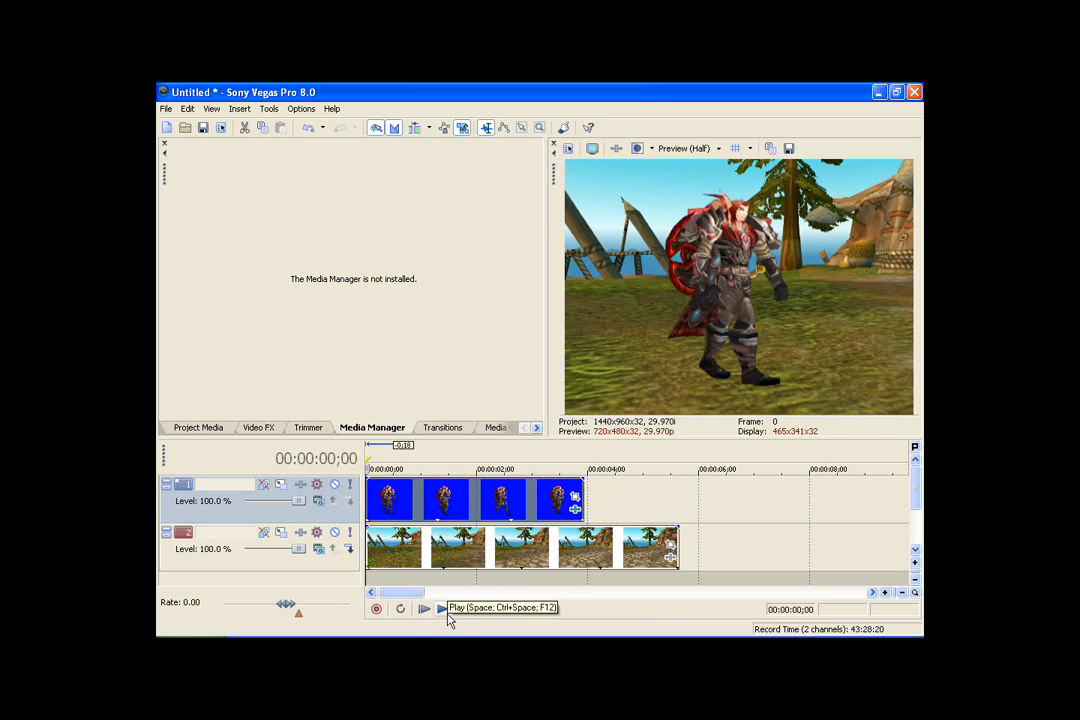
pyautogui.click(445, 613)
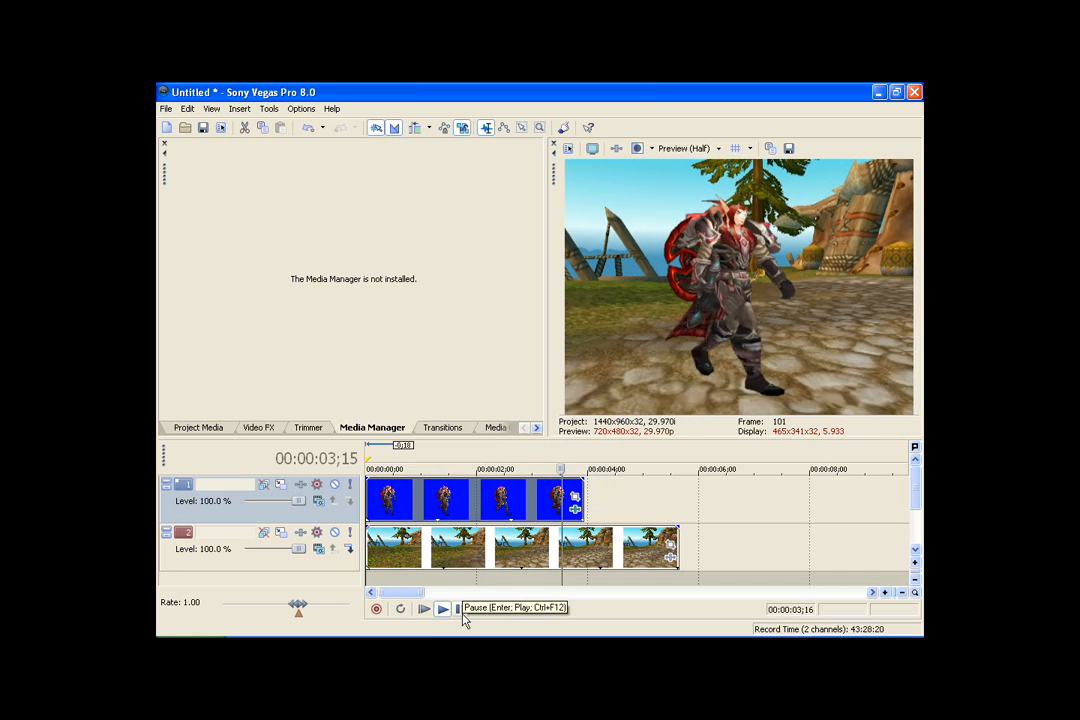
pyautogui.click(462, 613)
# Enlarge the character by cropping its clip to about 461.4 by 415.2, centred at about X 355.0, Y 291.5
pyautogui.rightClick(495, 505)
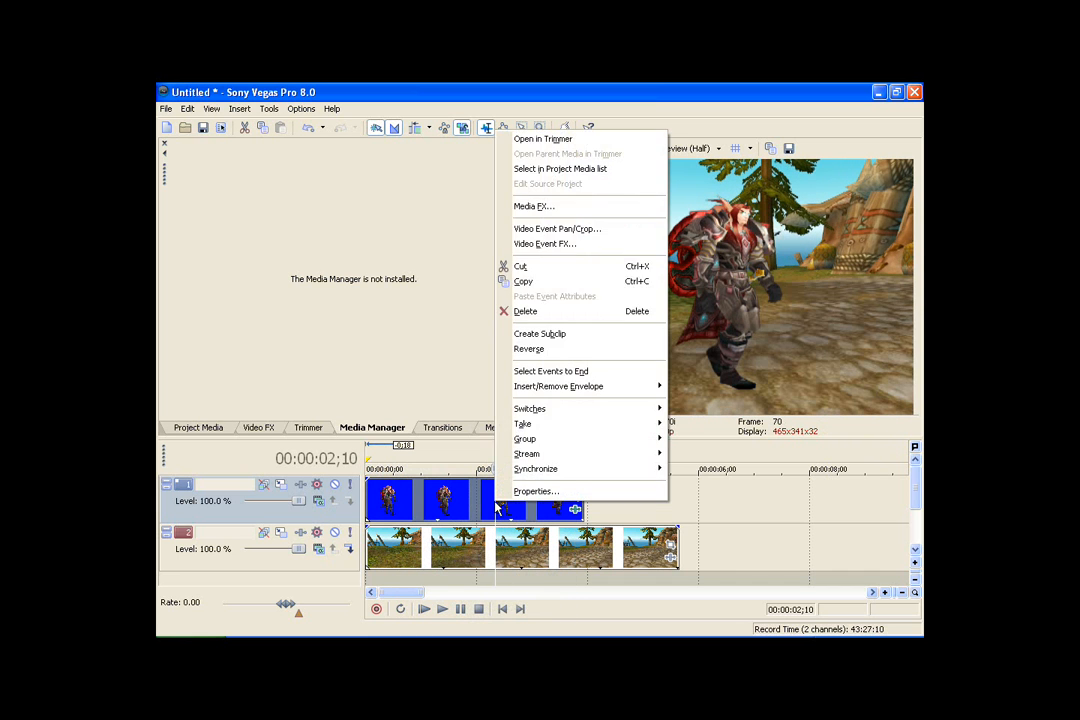
pyautogui.click(578, 229)
pyautogui.scroll(-2, 472, 282)
pyautogui.moveTo(428, 196); pyautogui.dragTo(429, 212)
pyautogui.moveTo(448, 258); pyautogui.dragTo(458, 261)
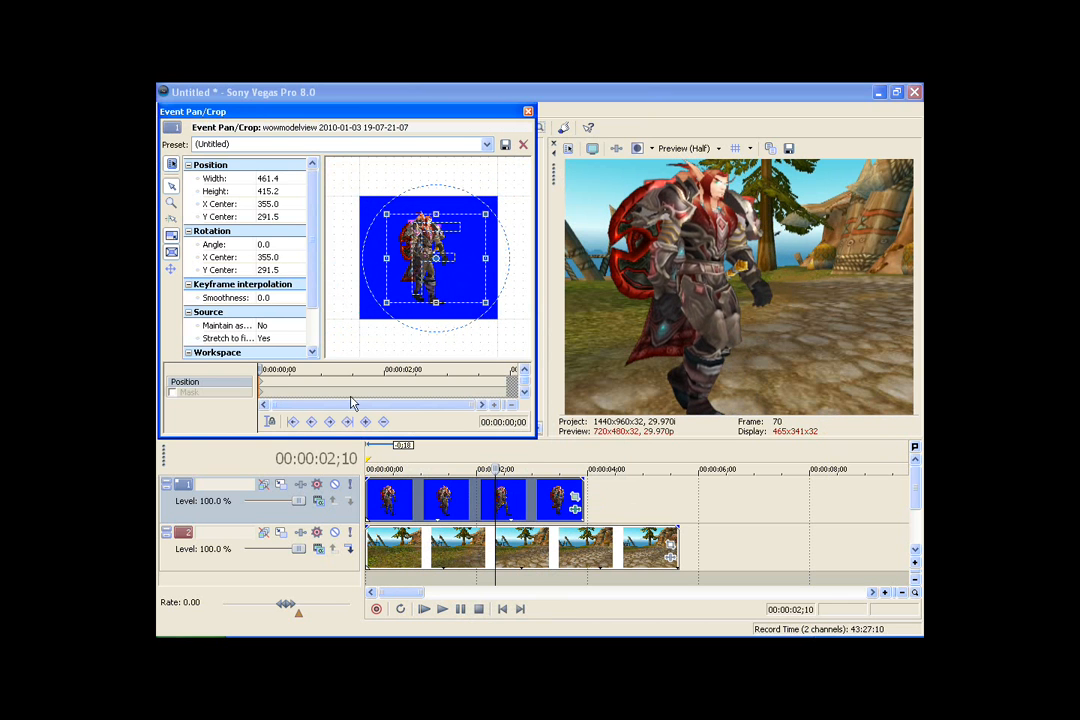
pyautogui.moveTo(258, 370); pyautogui.dragTo(241, 397)
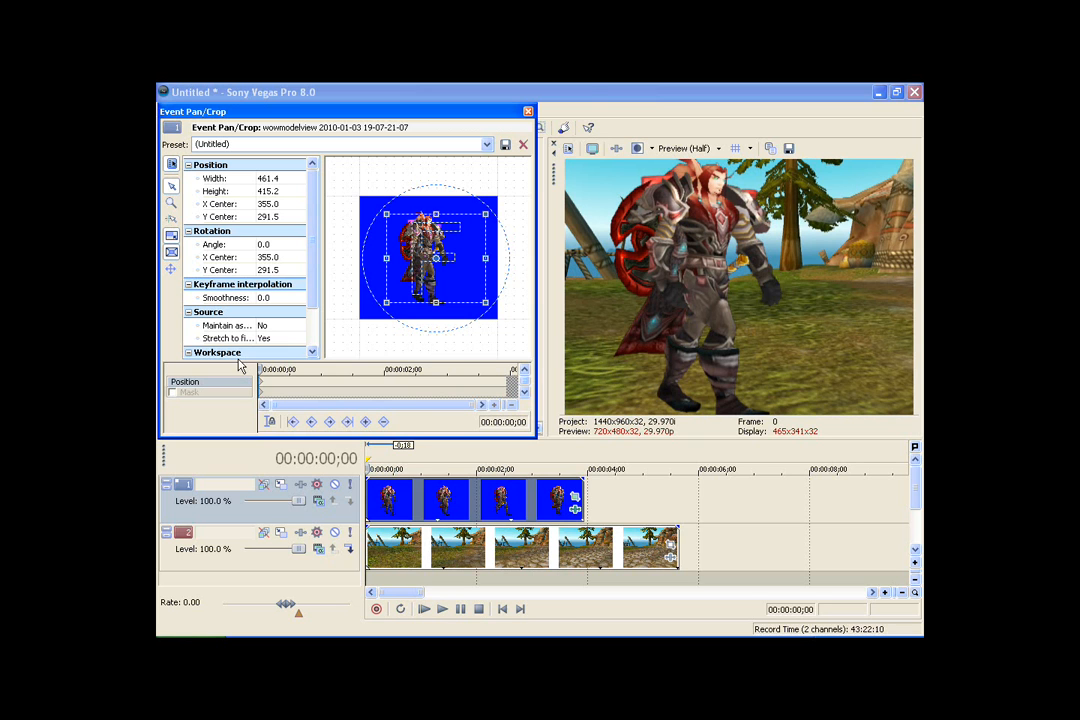
pyautogui.click(528, 112)
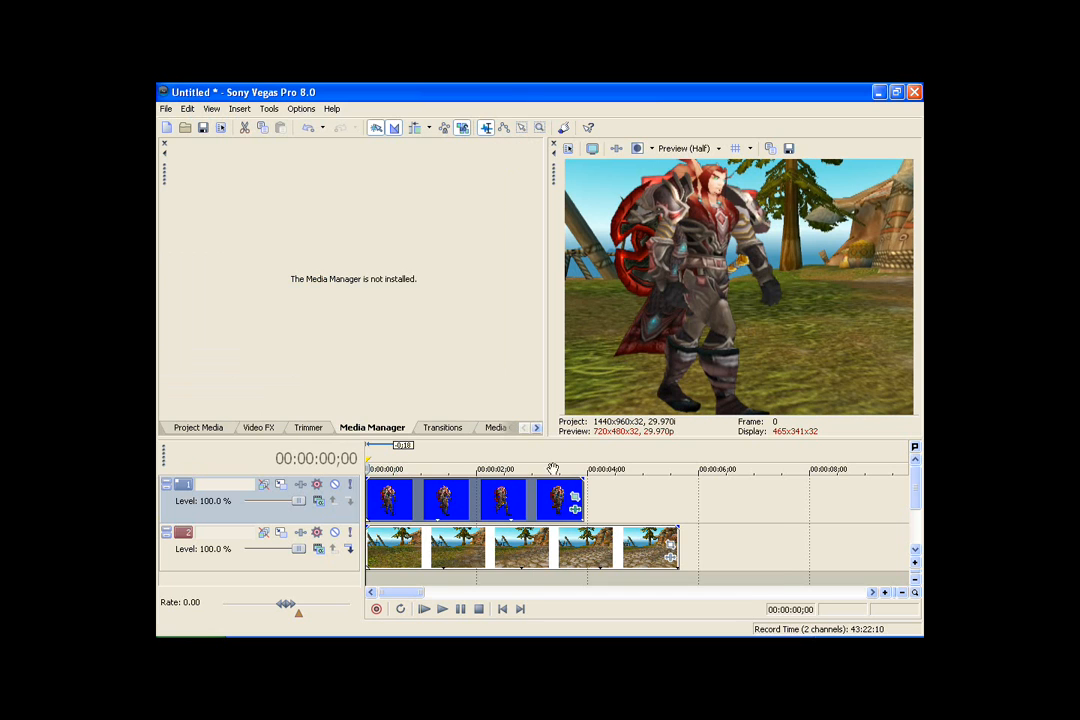
pyautogui.scroll(-4, 567, 533)
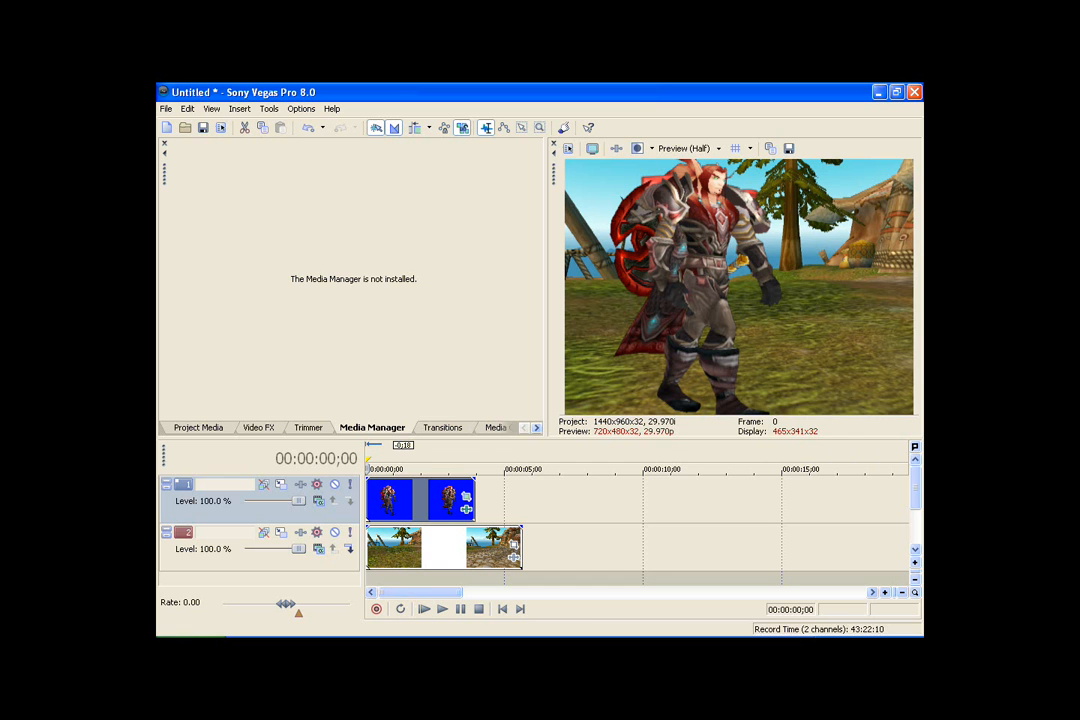
pyautogui.rightClick(832, 551)
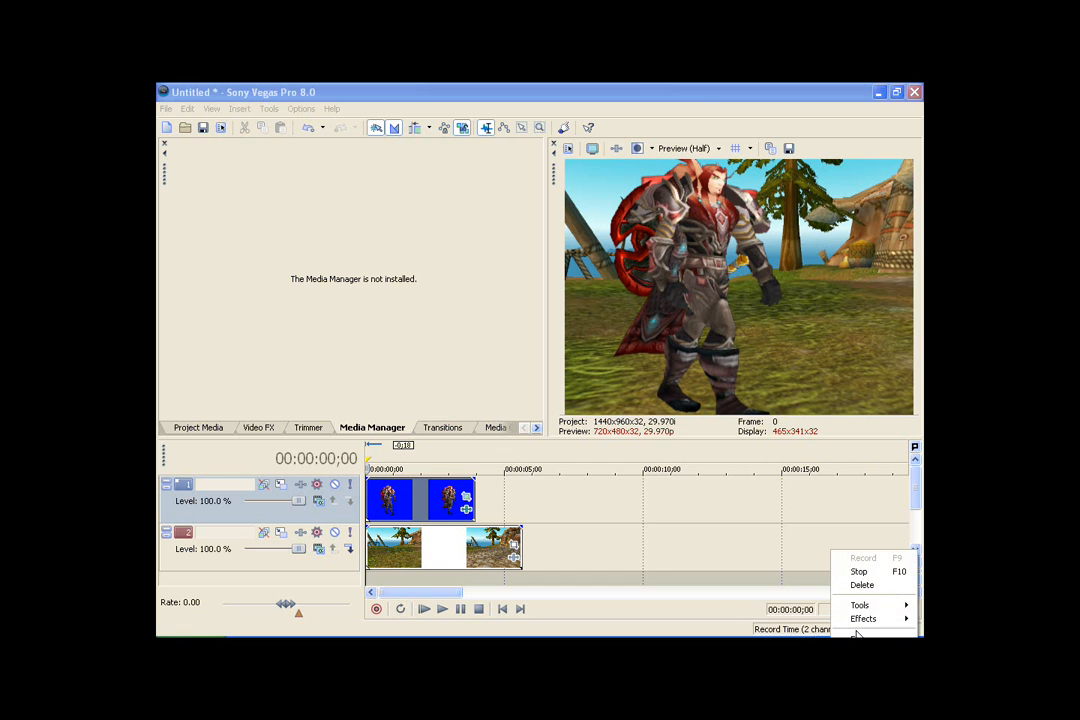
pyautogui.click(860, 572)
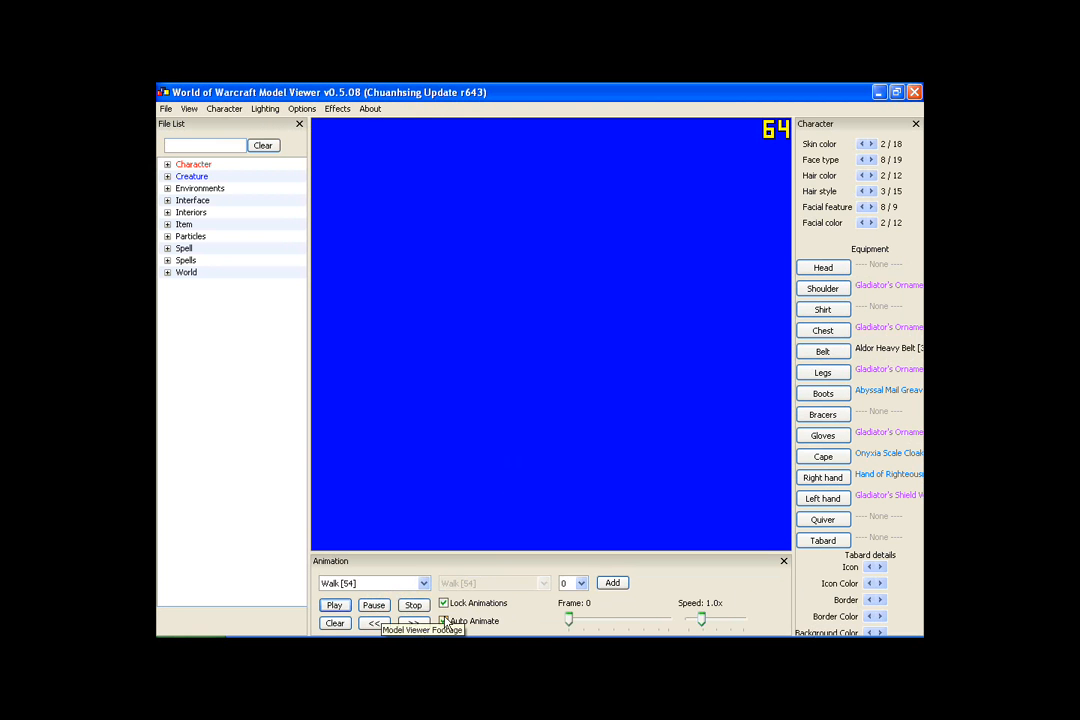
# Switch to WoW Model Viewer, move the walking character into the blue view and zoom out until the figure is small
pyautogui.moveTo(422, 449); pyautogui.dragTo(627, 364)
pyautogui.scroll(-3, 627, 364)
pyautogui.moveTo(540, 398); pyautogui.dragTo(615, 396)
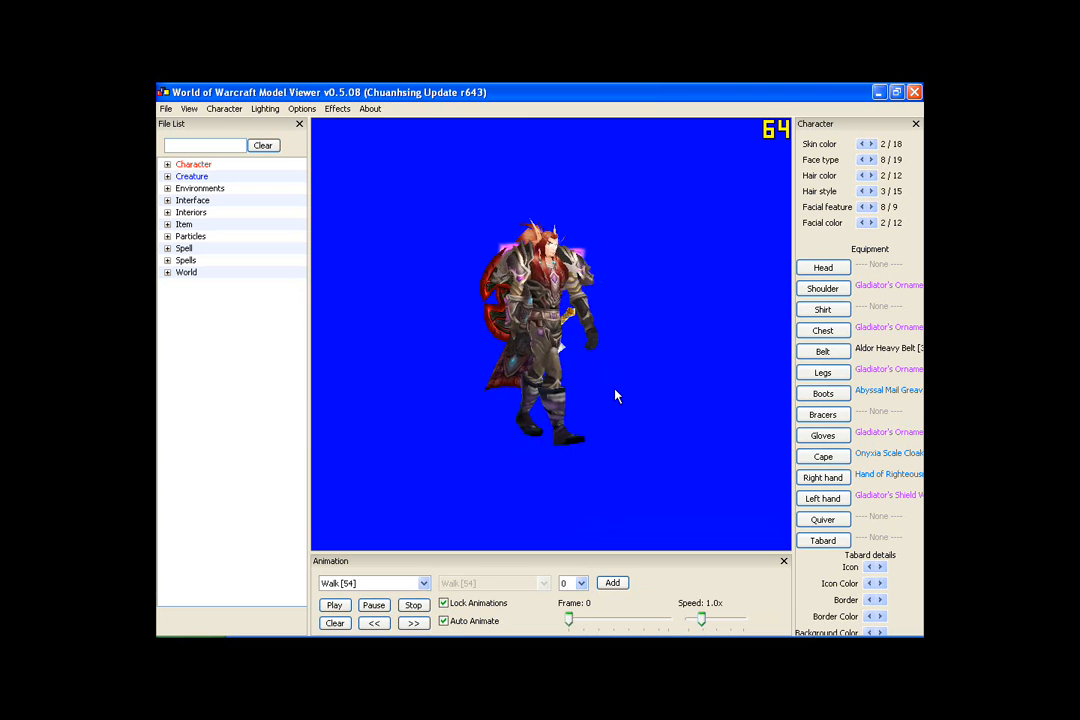
pyautogui.scroll(-5, 615, 390)
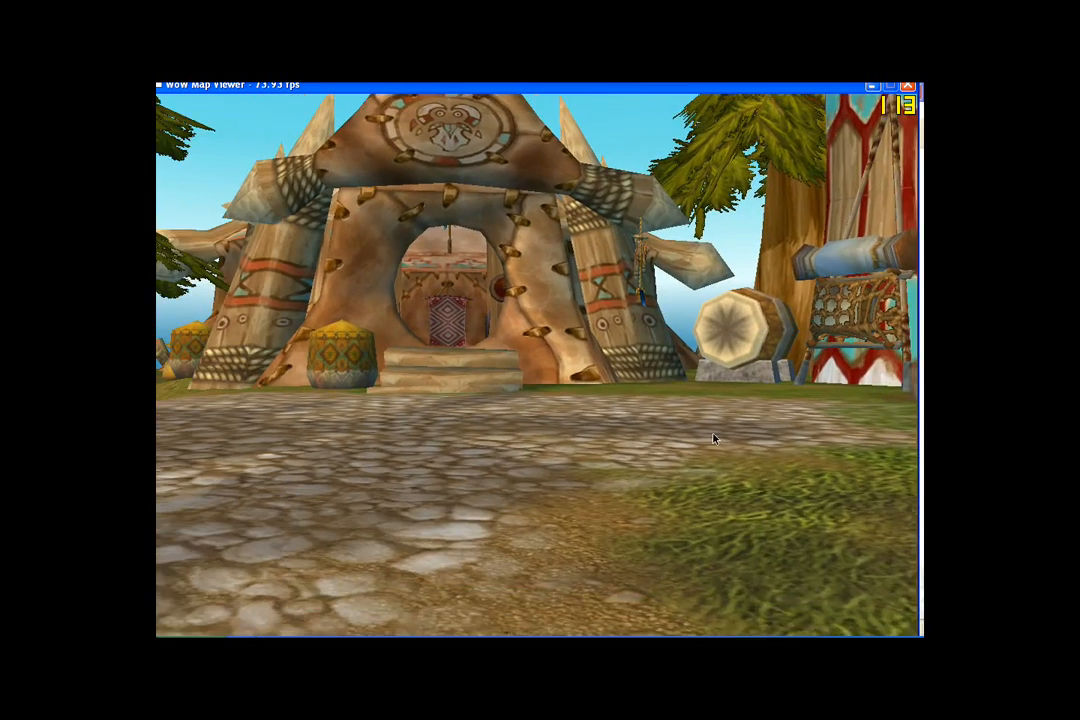
# Switch to WoW Map Viewer, frame the hut entrance near the middle of the view, and minimize the viewer
pyautogui.press('a')
pyautogui.moveTo(713, 438); pyautogui.dragTo(784, 475)
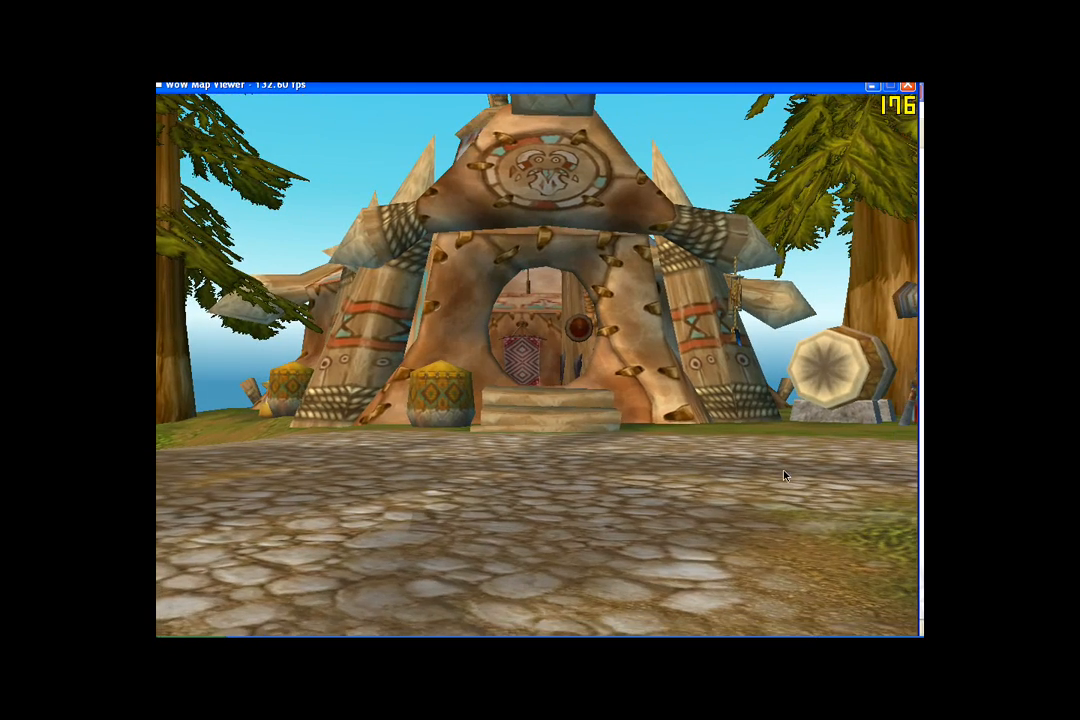
pyautogui.click(869, 87)
# Place the new character and map clips on the Sony Vegas Pro timeline, with the map clip at the start of track 2
pyautogui.moveTo(882, 282); pyautogui.dragTo(400, 501)
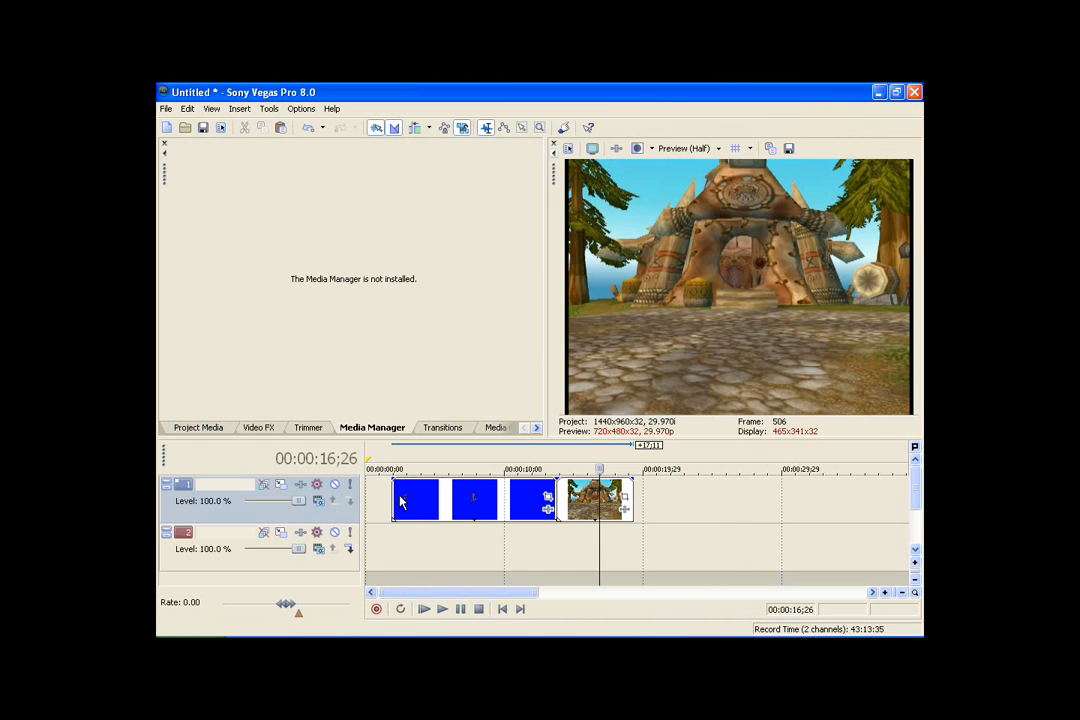
pyautogui.moveTo(576, 505); pyautogui.dragTo(374, 552)
# Set the map clip's Pan/Crop Maintain aspect ratio to No and move the character clip to the timeline's start
pyautogui.rightClick(374, 549)
pyautogui.click(435, 277)
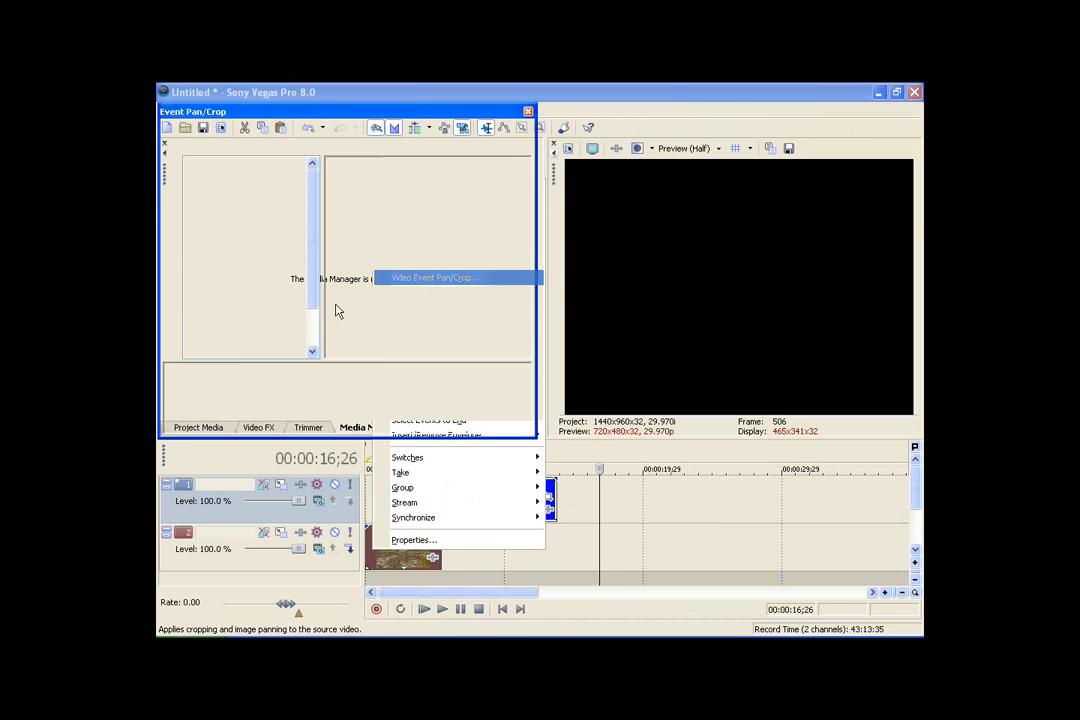
pyautogui.click(280, 325)
pyautogui.click(277, 347)
pyautogui.click(528, 115)
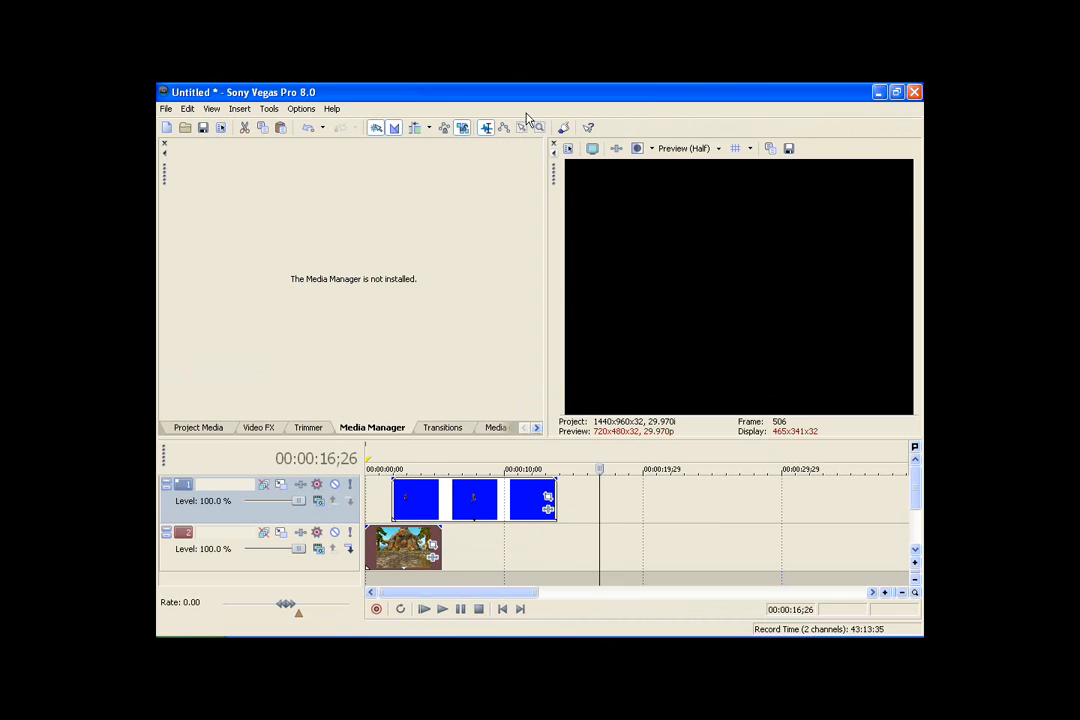
pyautogui.moveTo(472, 501)
pyautogui.mouseDown()
pyautogui.moveTo(378, 504)
pyautogui.moveTo(457, 505)
pyautogui.mouseUp()
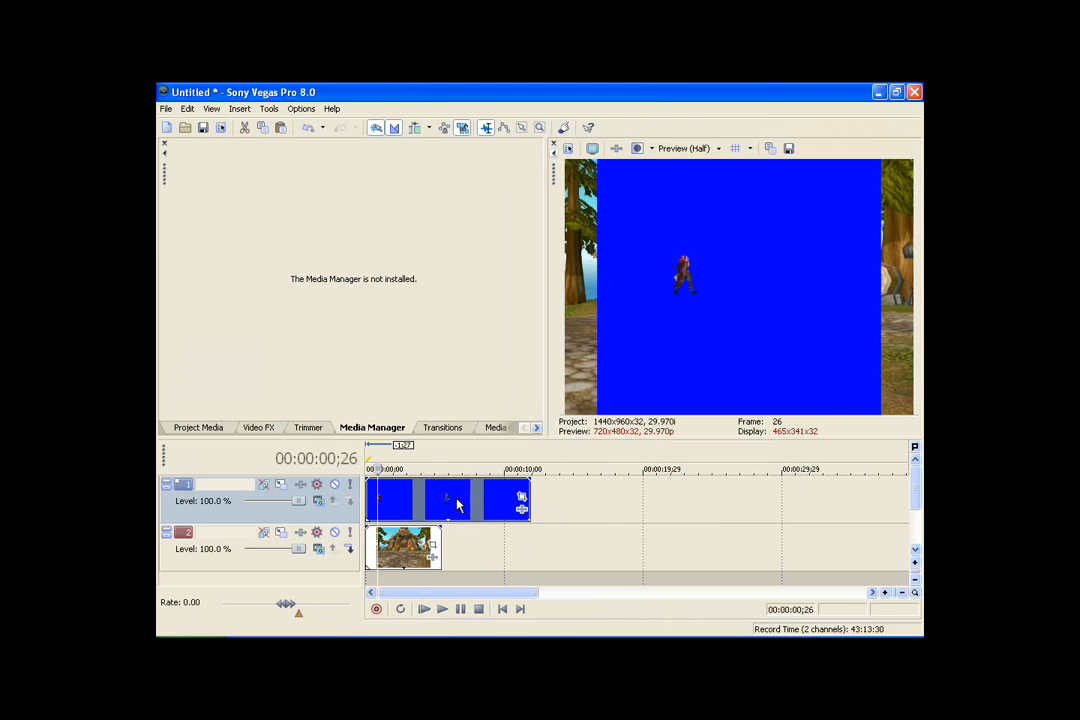
# Apply the Sony Chroma Keyer effect with the Orson_Anti_Fade preset to the new character clip on track 1
pyautogui.click(521, 500)
pyautogui.hscroll(2, 606, 418)
pyautogui.click(606, 414)
pyautogui.click(762, 281)
pyautogui.click(762, 236)
pyautogui.click(499, 153)
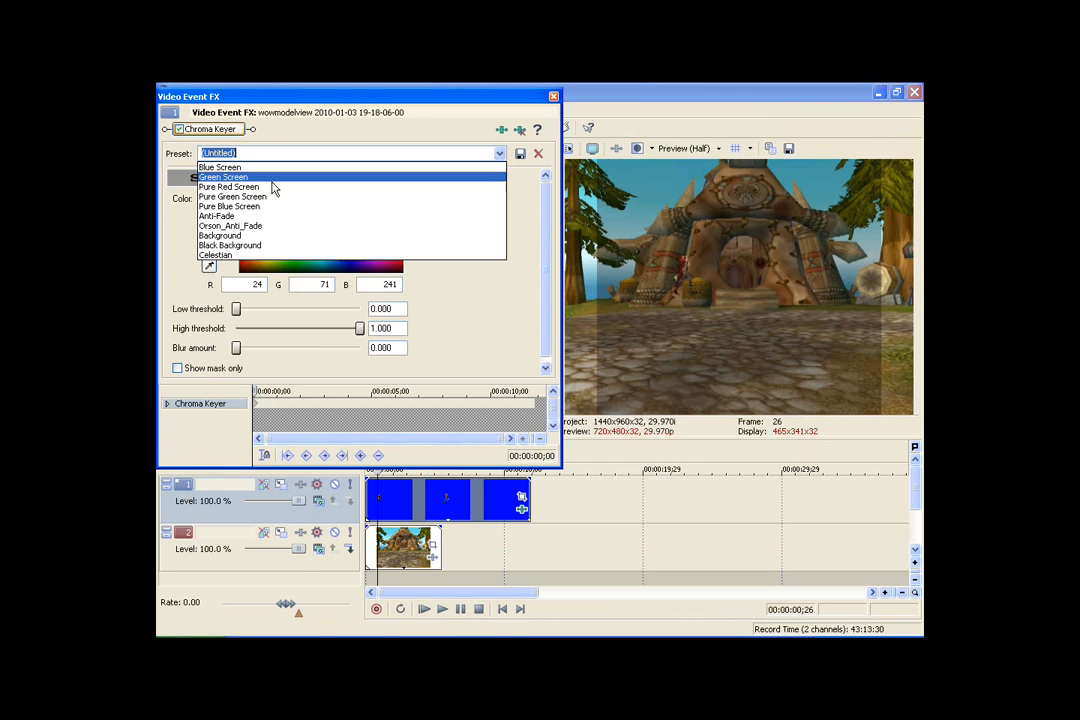
pyautogui.click(232, 225)
pyautogui.click(552, 97)
# Set the new character clip's Pan/Crop Maintain aspect ratio to No
pyautogui.rightClick(441, 492)
pyautogui.click(500, 215)
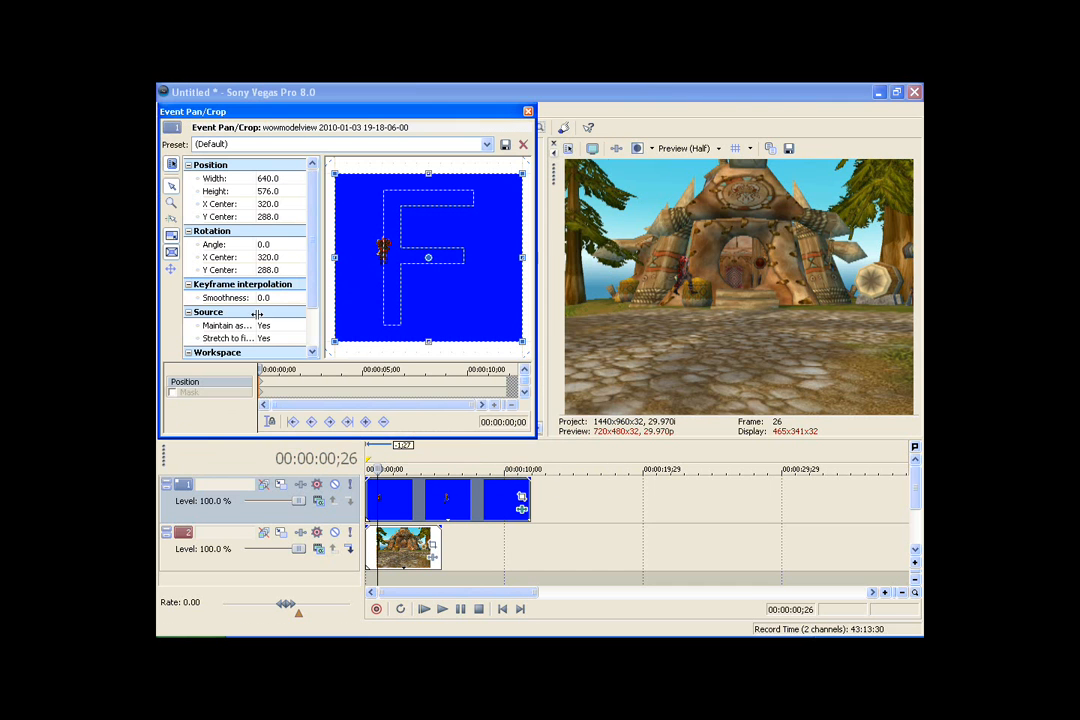
pyautogui.click(270, 326)
pyautogui.click(276, 345)
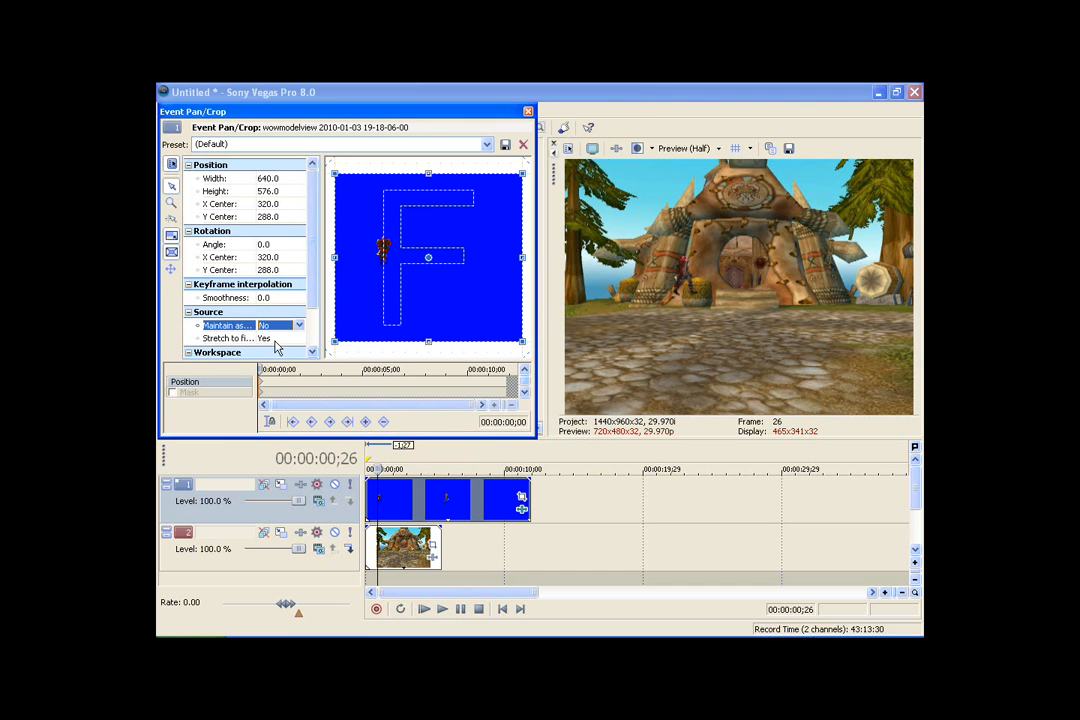
pyautogui.click(528, 111)
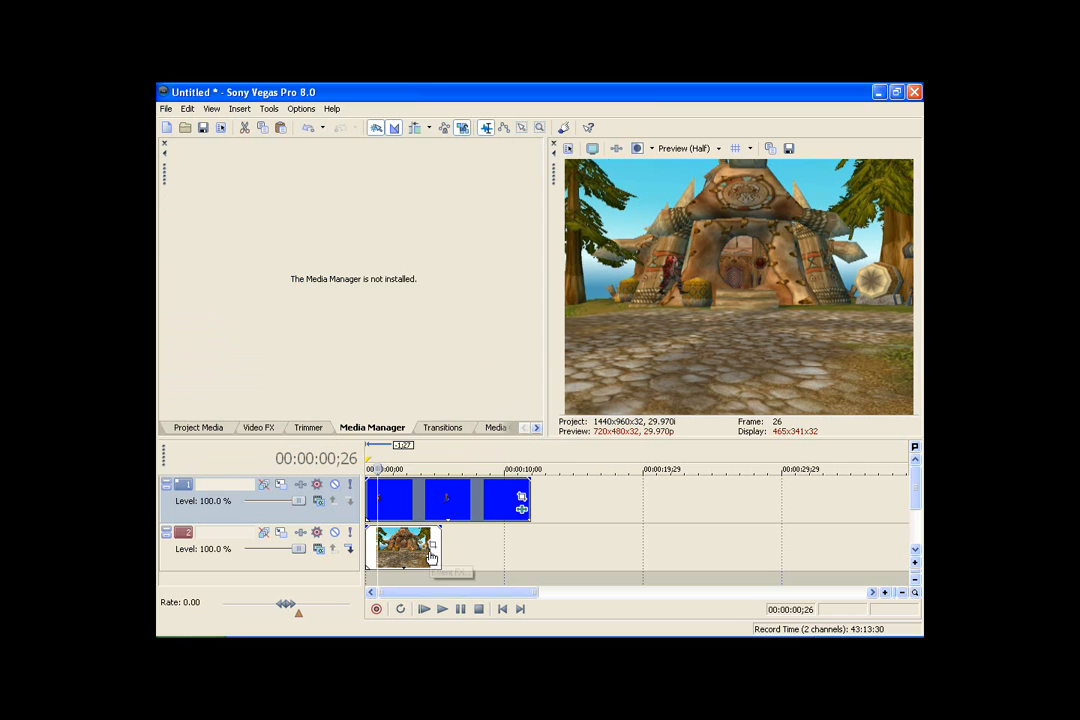
# Crop the map clip to about 853.9 by 640.5, centred at about X 466.4, Y 434.1, to place the character on the ground
pyautogui.click(431, 552)
pyautogui.moveTo(428, 196); pyautogui.dragTo(428, 205)
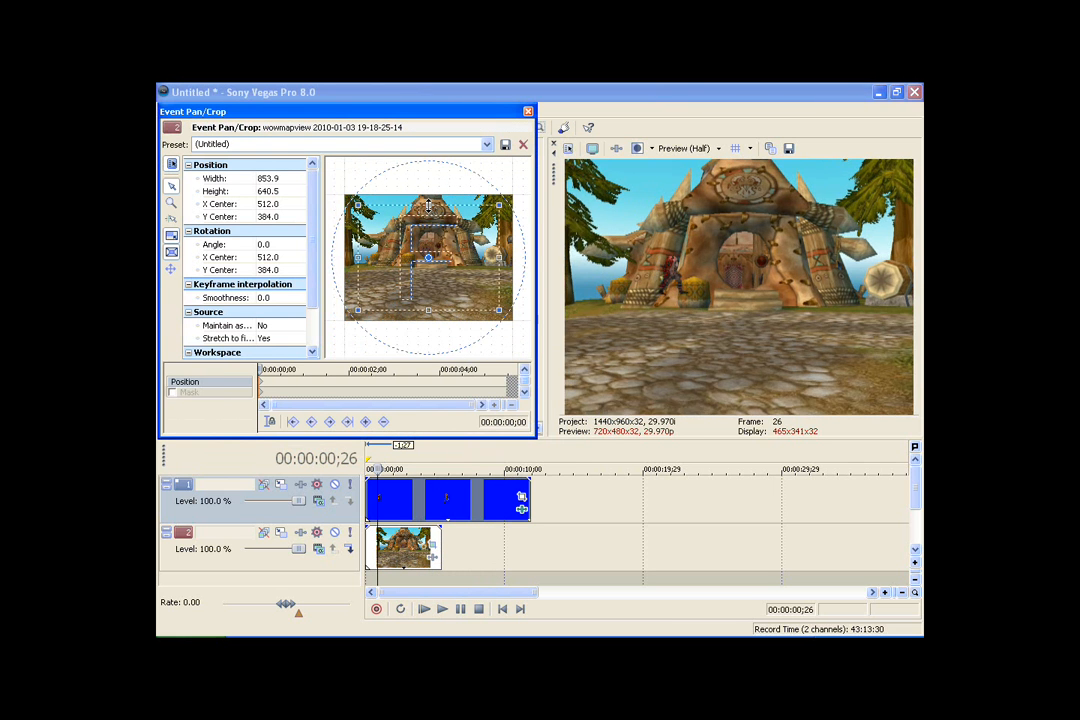
pyautogui.moveTo(439, 266)
pyautogui.mouseDown()
pyautogui.moveTo(439, 253)
pyautogui.moveTo(411, 292)
pyautogui.moveTo(428, 273)
pyautogui.mouseUp()
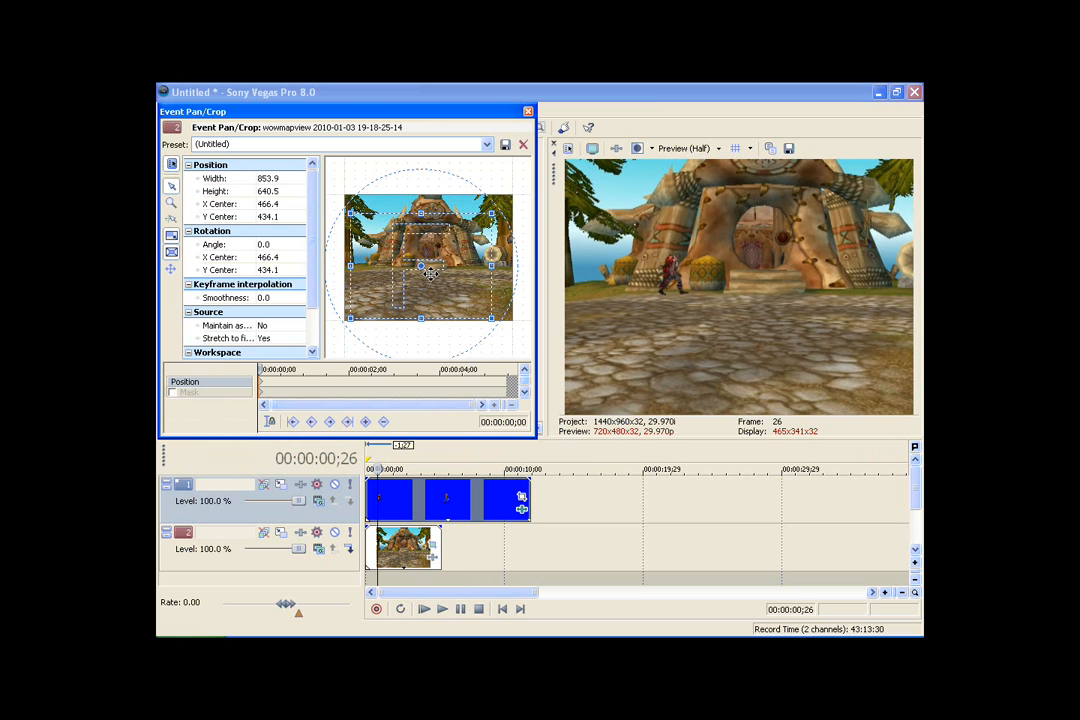
pyautogui.click(528, 111)
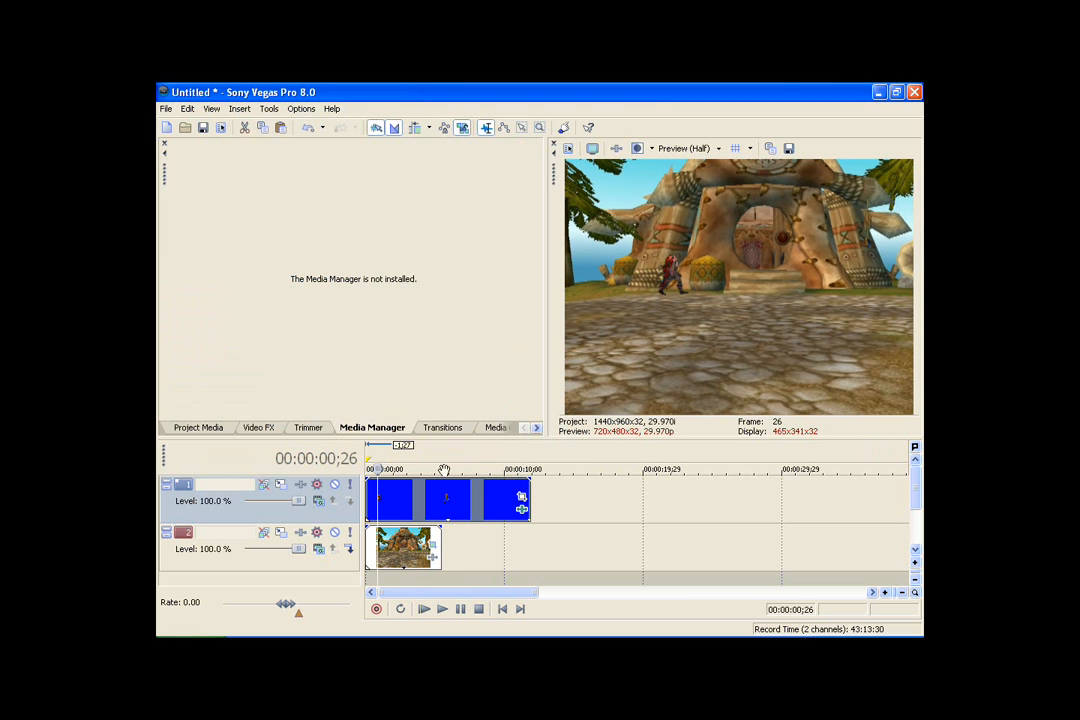
# Extend the map clip on track 2 to the end of the character clip and return to the timeline's start
pyautogui.click(415, 550)
pyautogui.moveTo(441, 543); pyautogui.dragTo(533, 542)
pyautogui.click(503, 610)
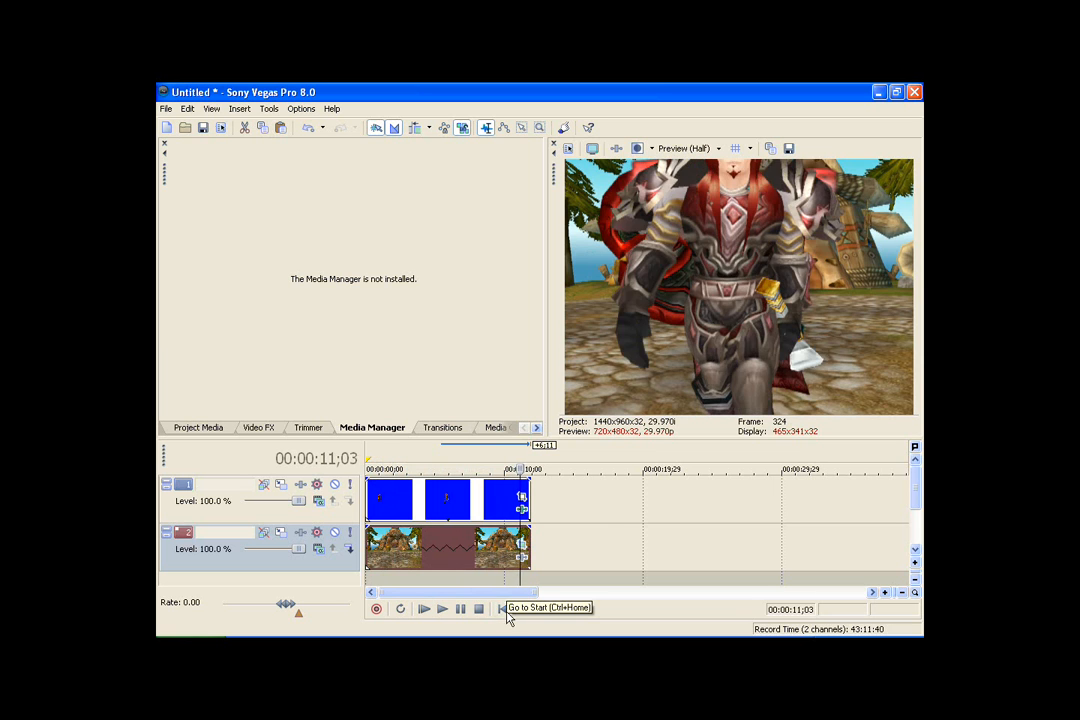
# Set the video preview quality to Preview (Quarter)
pyautogui.click(688, 148)
pyautogui.moveTo(716, 183)
pyautogui.click(756, 226)
# Build a dynamic RAM preview for the timeline range from the start to 00:00:13;15 and play the composite
pyautogui.moveTo(553, 581); pyautogui.dragTo(366, 581)
pyautogui.click(269, 108)
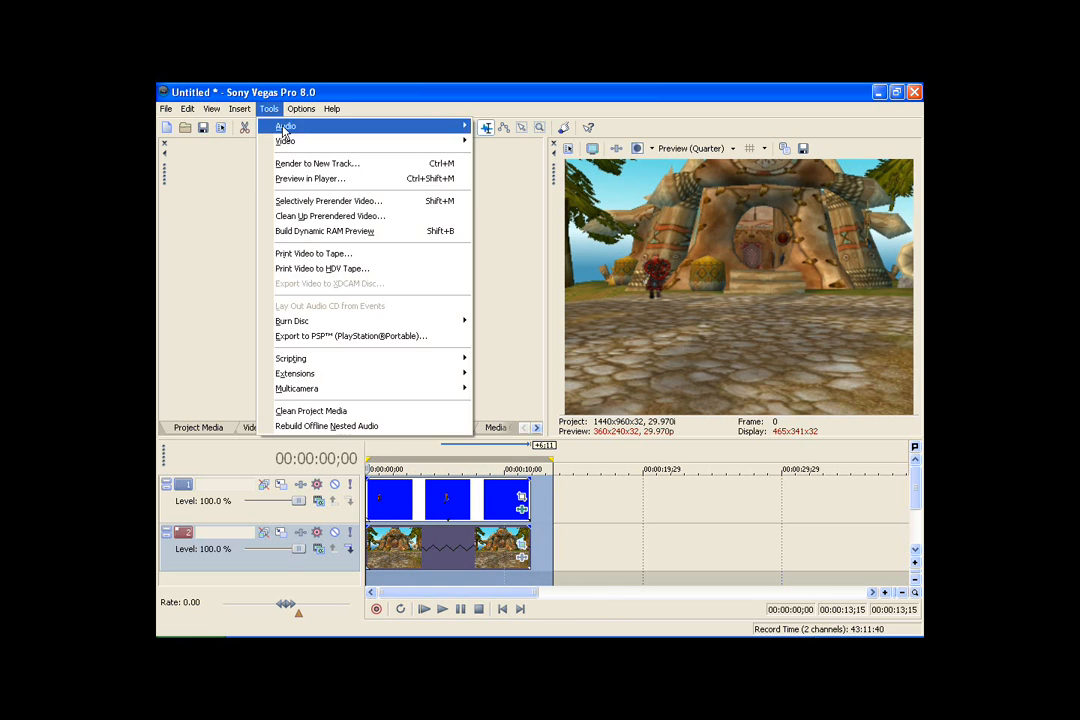
pyautogui.click(317, 236)
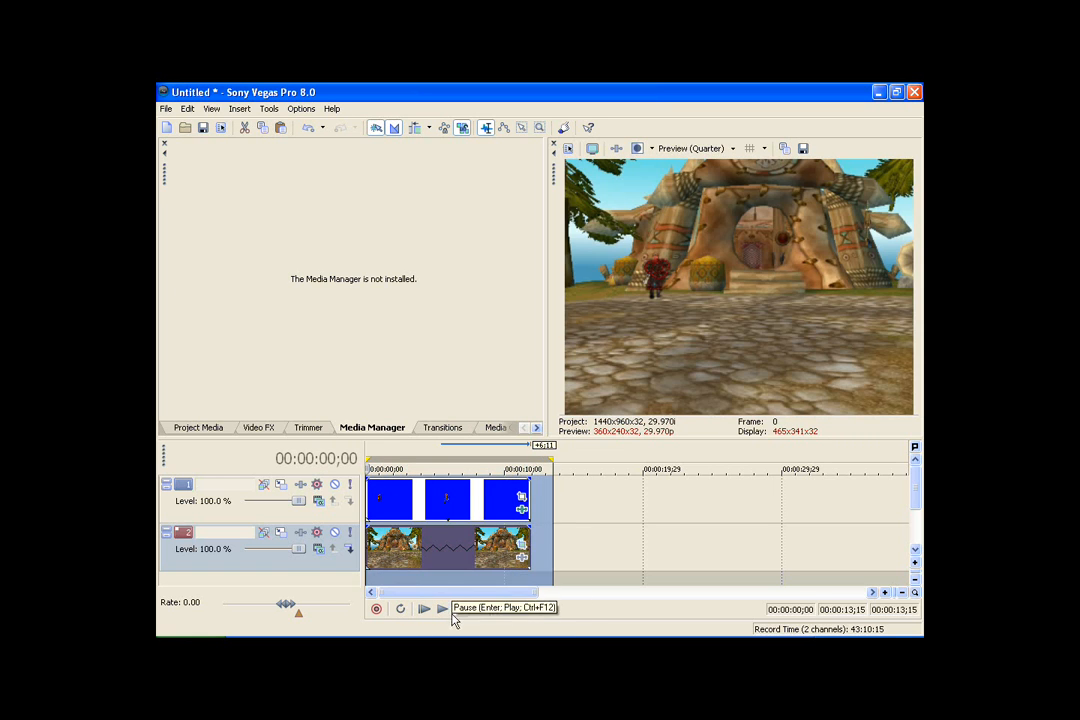
pyautogui.click(444, 612)
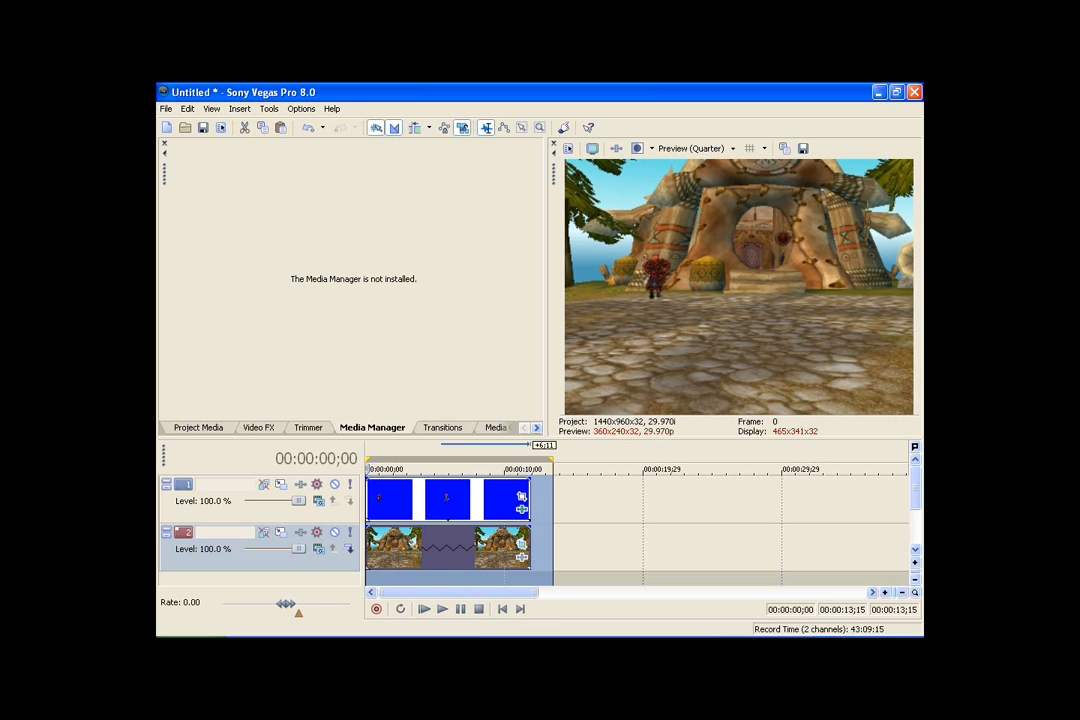
pyautogui.rightClick(840, 645)
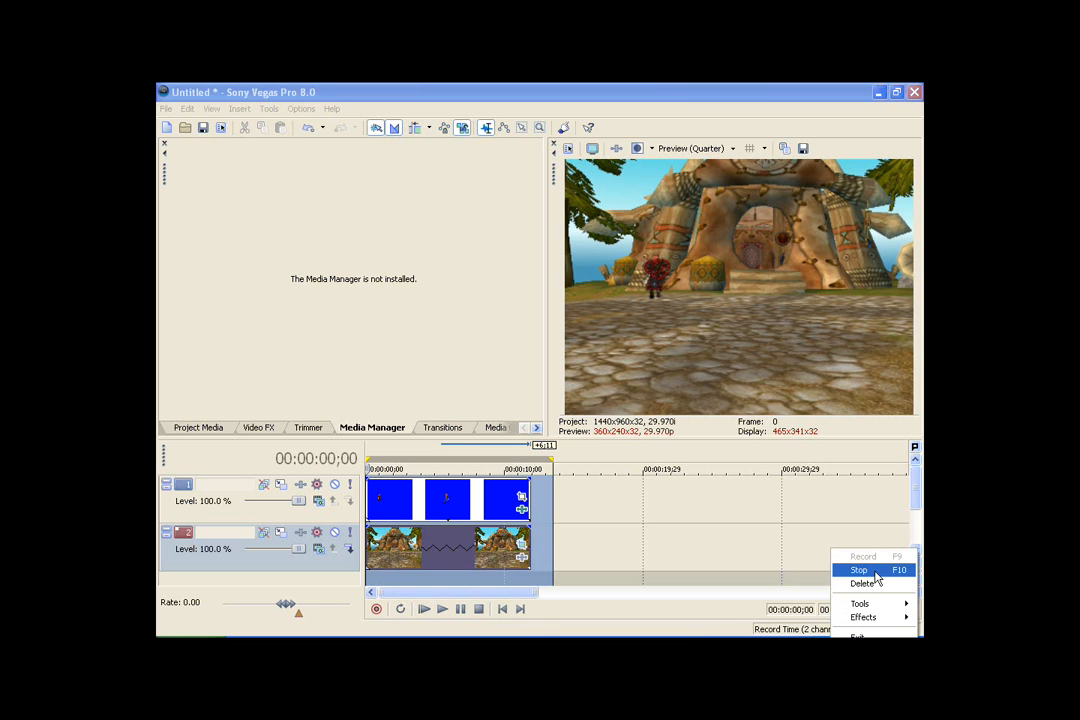